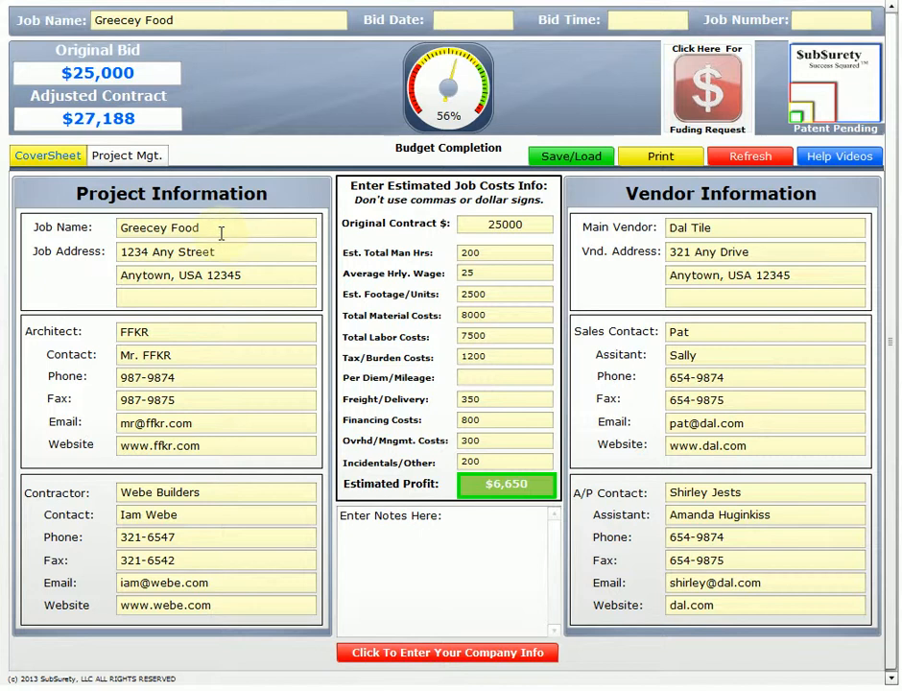
Review the job info, weekly progress, productivity and schedule of values pages, and the estimated job costs on the cover sheet.
click(134, 162)
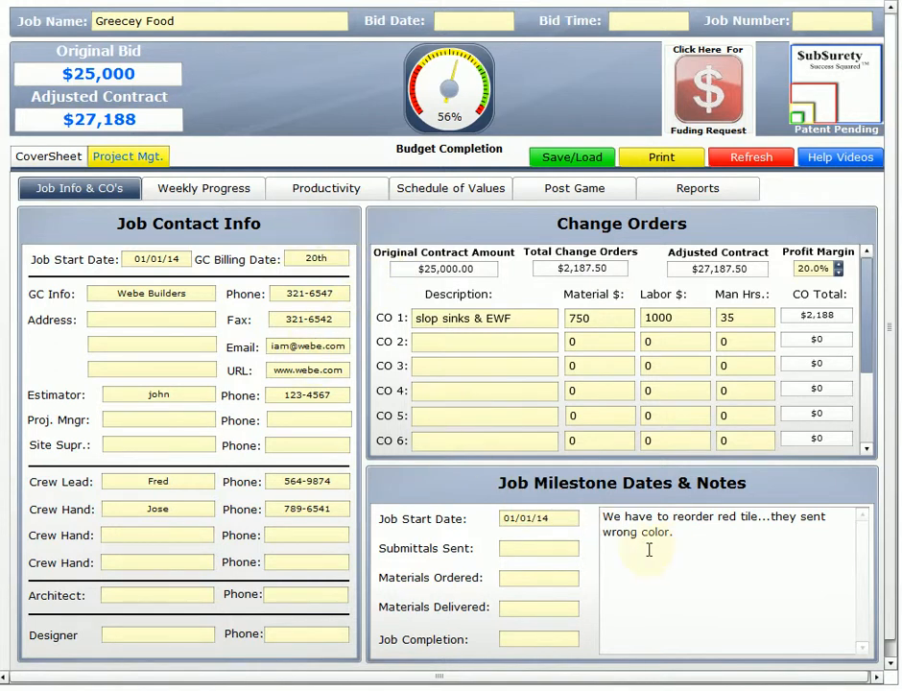
click(214, 199)
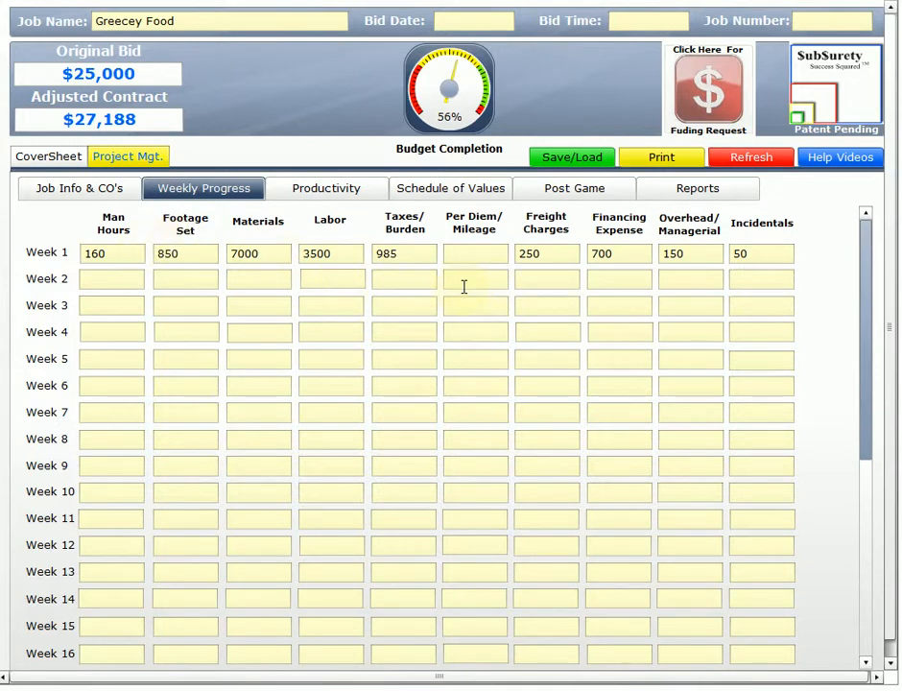
click(346, 201)
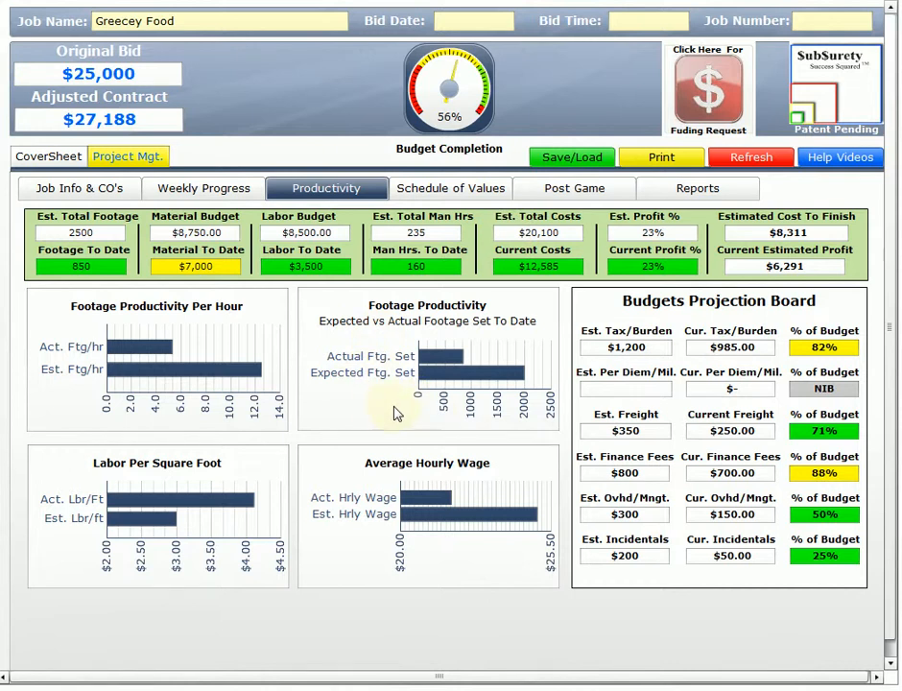
click(437, 204)
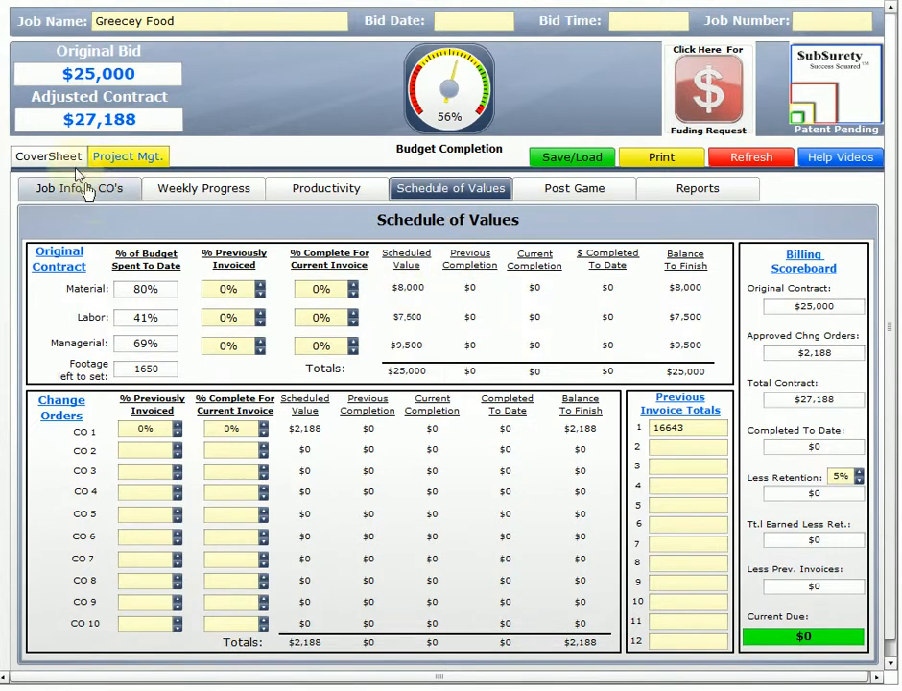
click(48, 155)
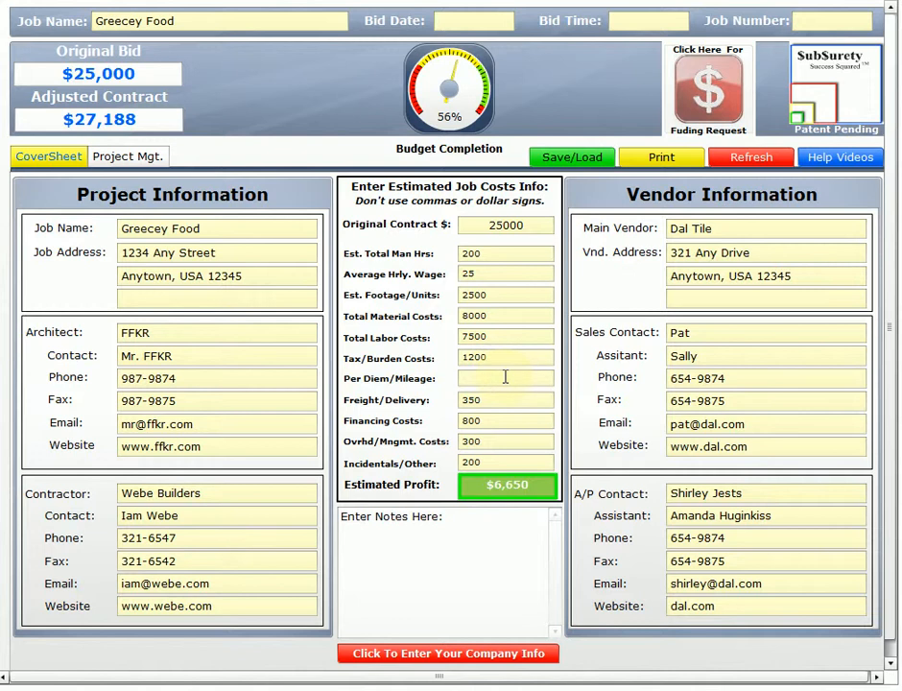
click(140, 163)
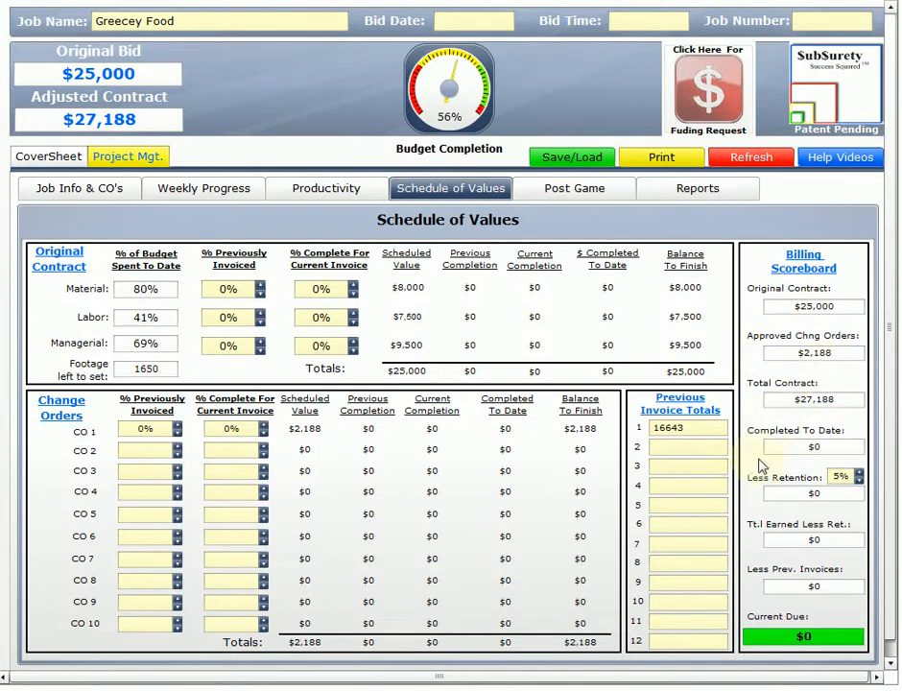
Try lower and higher retention percentages in the Billing Scoreboard, ending back at 5%.
click(859, 480)
click(859, 481)
click(858, 472)
click(859, 472)
click(859, 471)
click(859, 473)
click(859, 473)
click(858, 473)
click(858, 473)
click(859, 473)
click(860, 481)
click(859, 481)
click(859, 481)
click(859, 481)
click(860, 480)
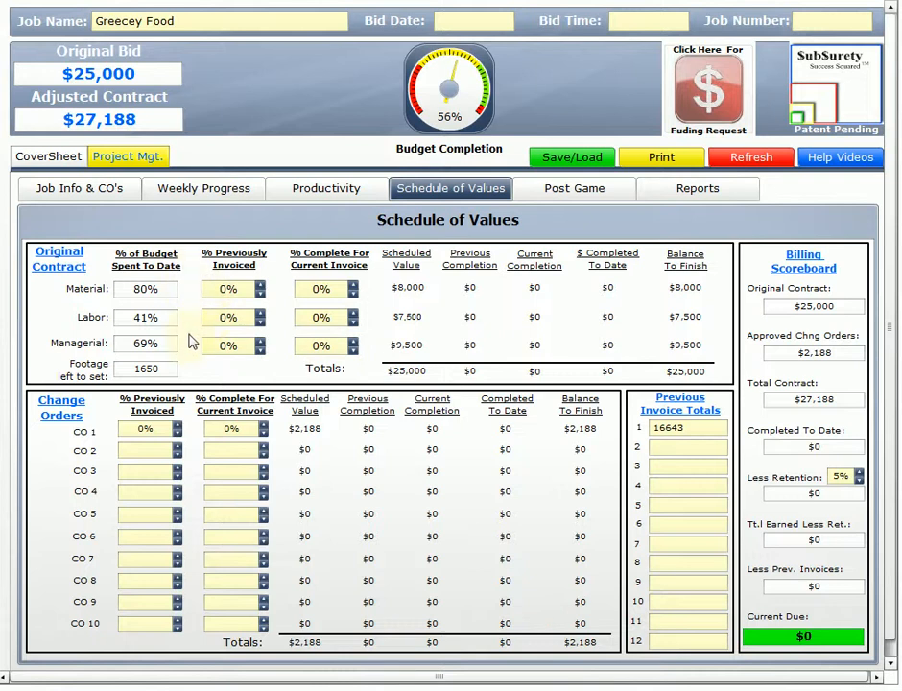
Set the original contract's completion for the current invoice to 80% for material and 45% for labor.
click(323, 286)
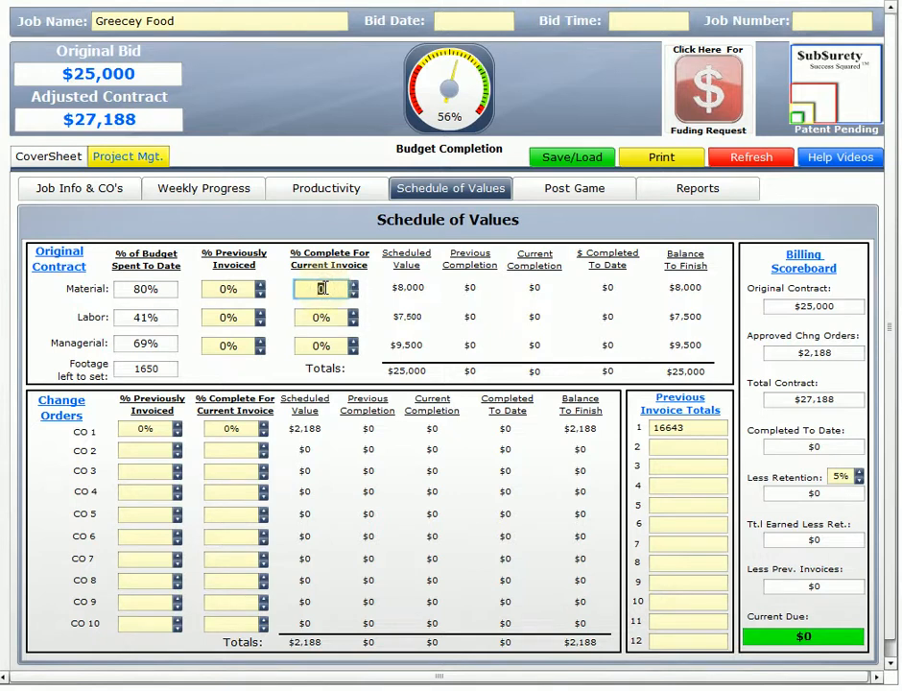
text(.8)
click(323, 316)
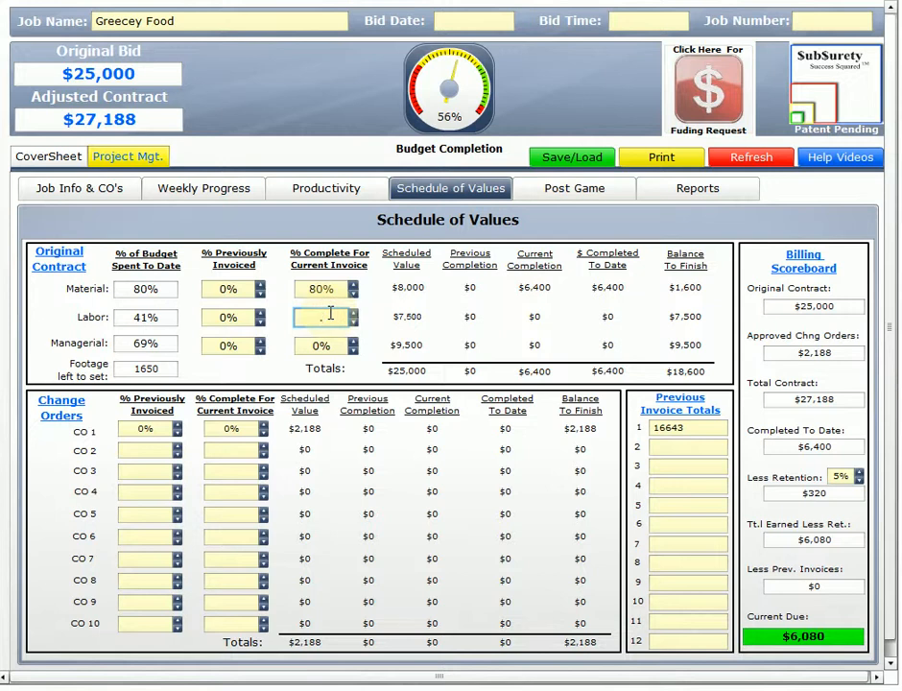
text(.45)
click(328, 345)
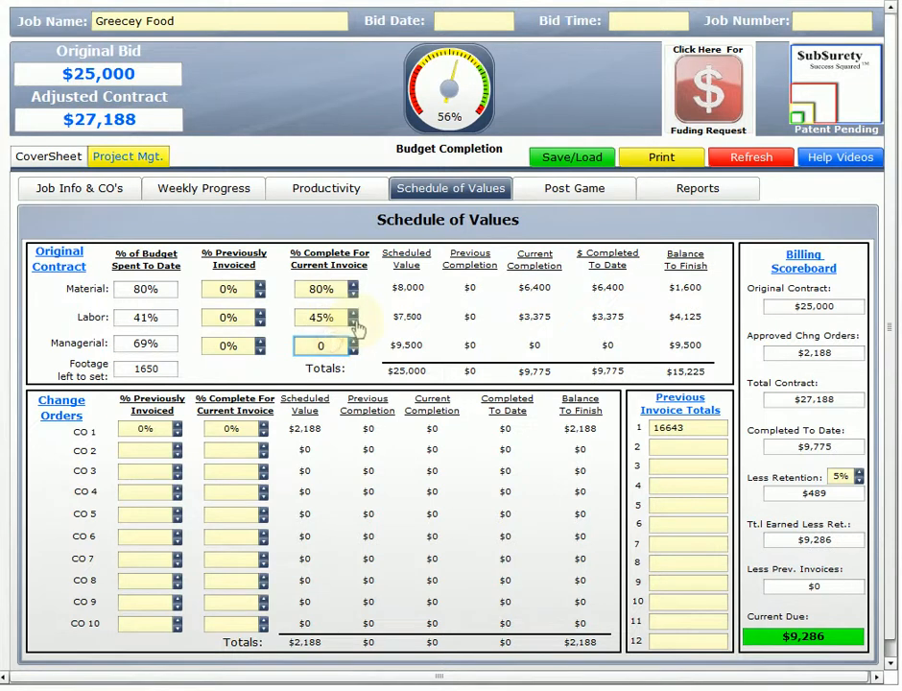
Lower the labor completion for the current invoice to 42% and raise it back to 45%.
click(353, 322)
click(353, 323)
click(353, 322)
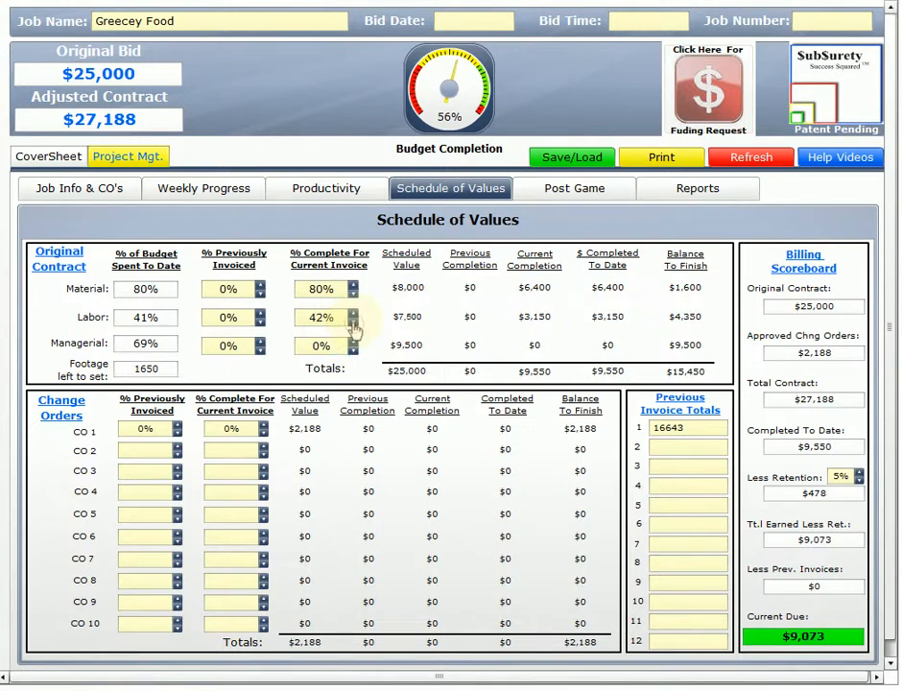
click(353, 313)
click(353, 313)
click(353, 313)
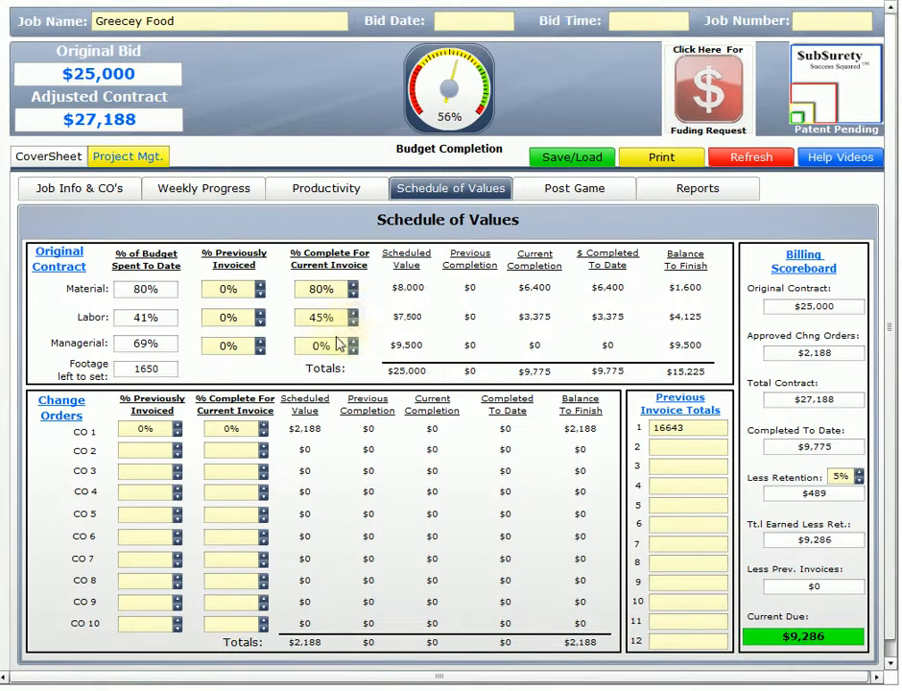
Set the current invoice completion to 70% for managerial and 50% for change order 1.
click(323, 345)
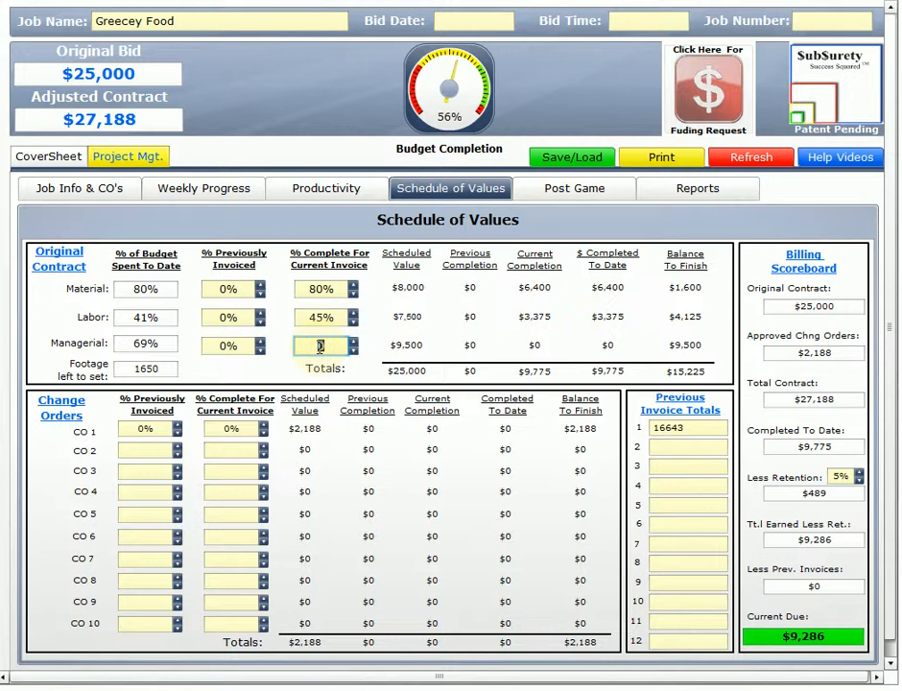
text(70)
key(Return)
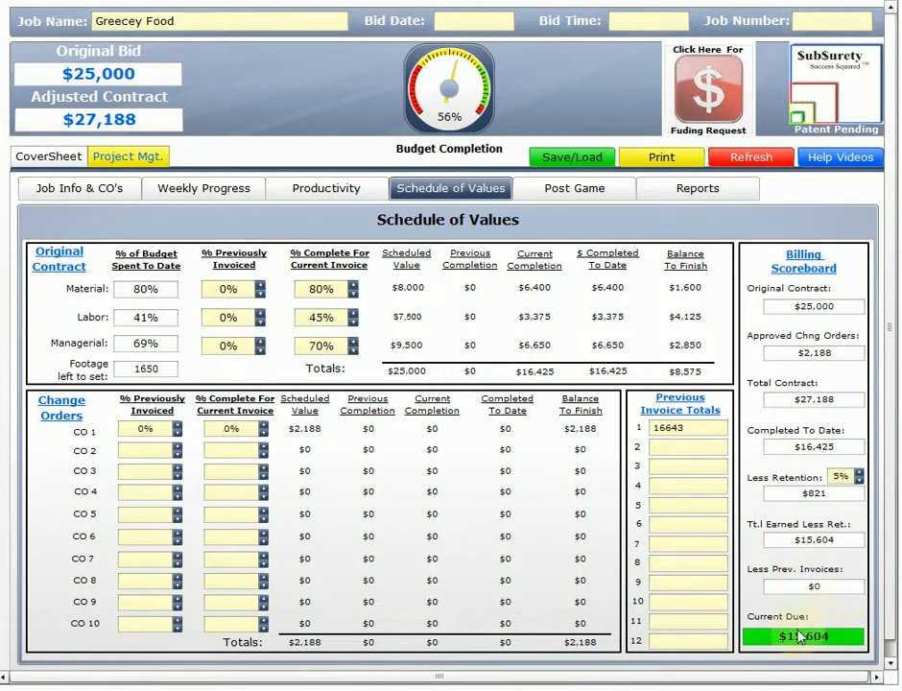
click(231, 428)
text(30)
click(231, 449)
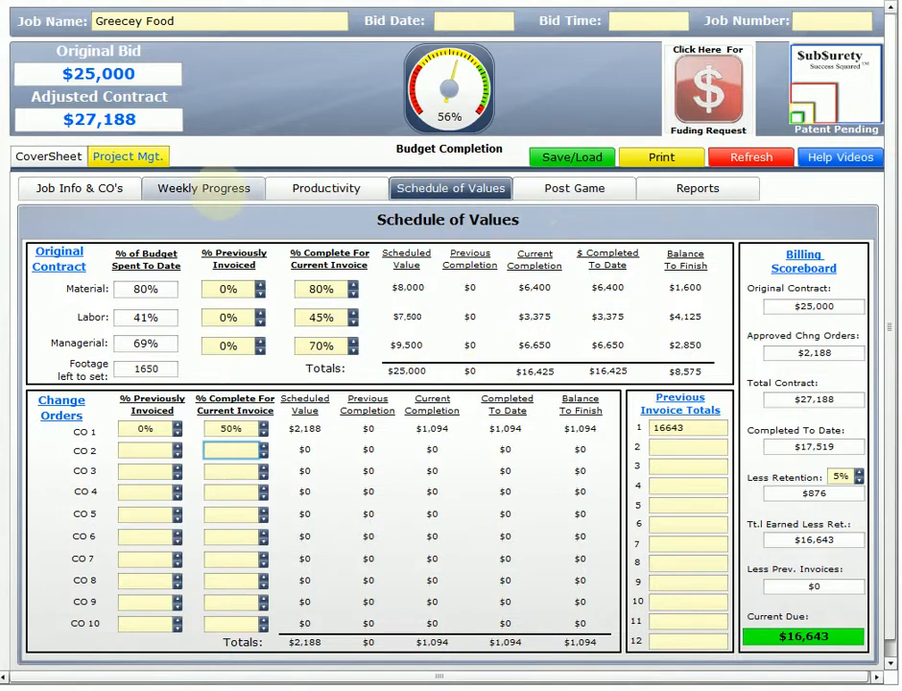
Record 120 man hours, 1650 footage set and 1000 in materials for Week 2 of the weekly progress.
click(204, 195)
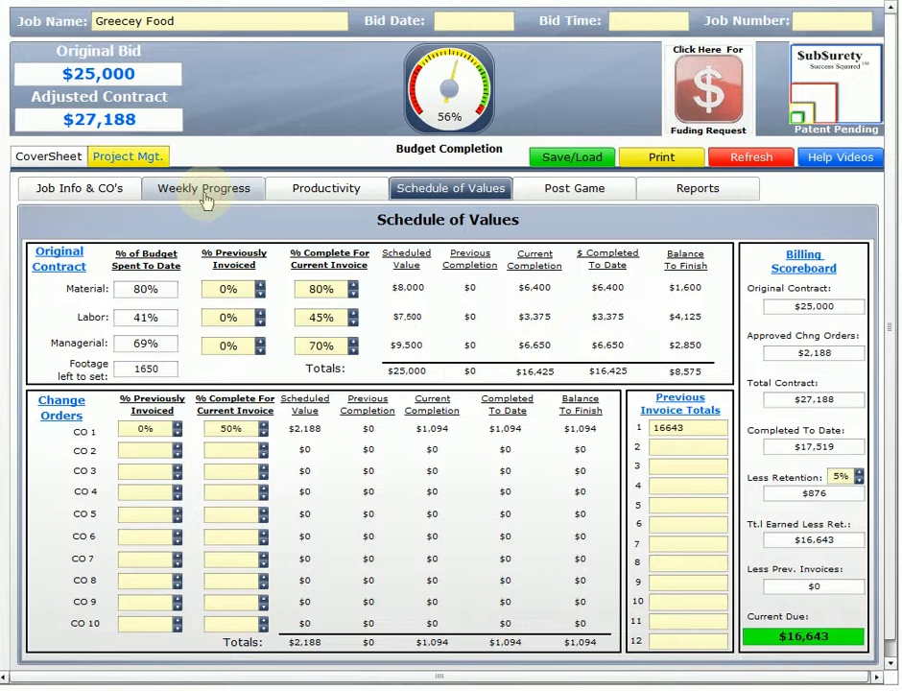
click(204, 195)
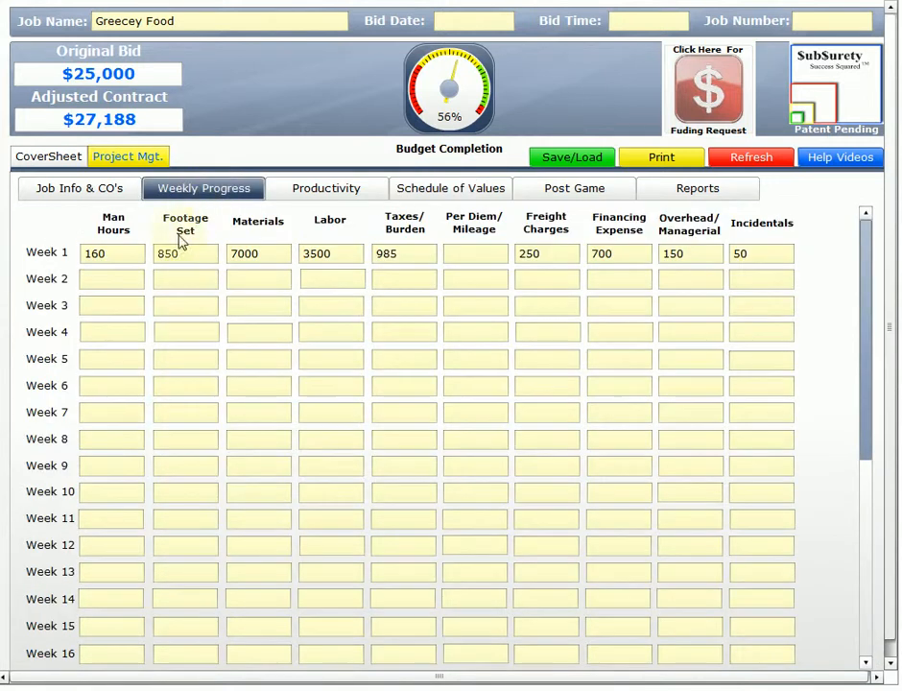
click(94, 278)
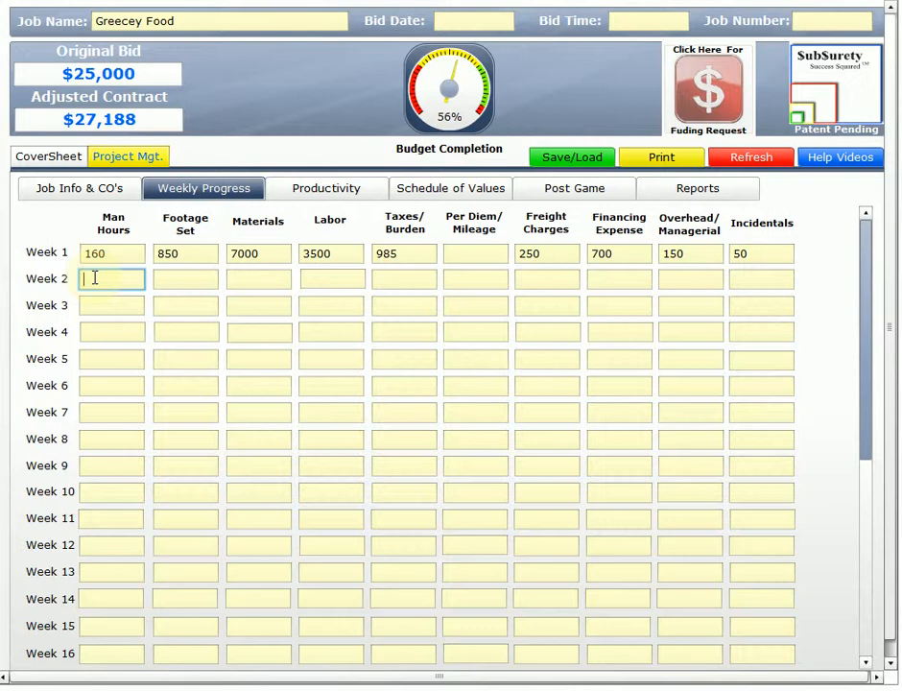
text(120)
key(Tab)
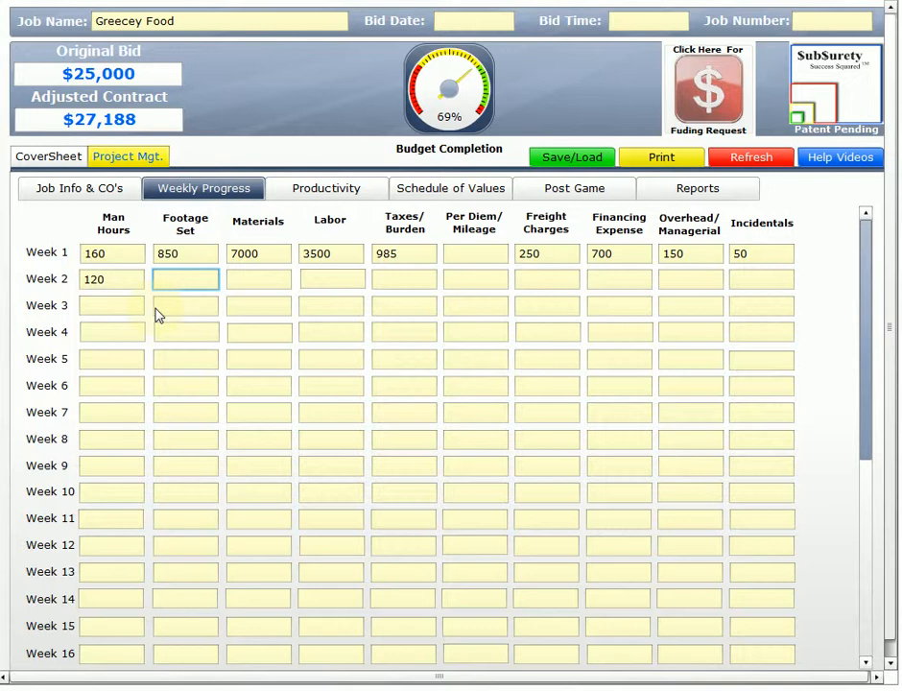
text(1650)
key(Tab)
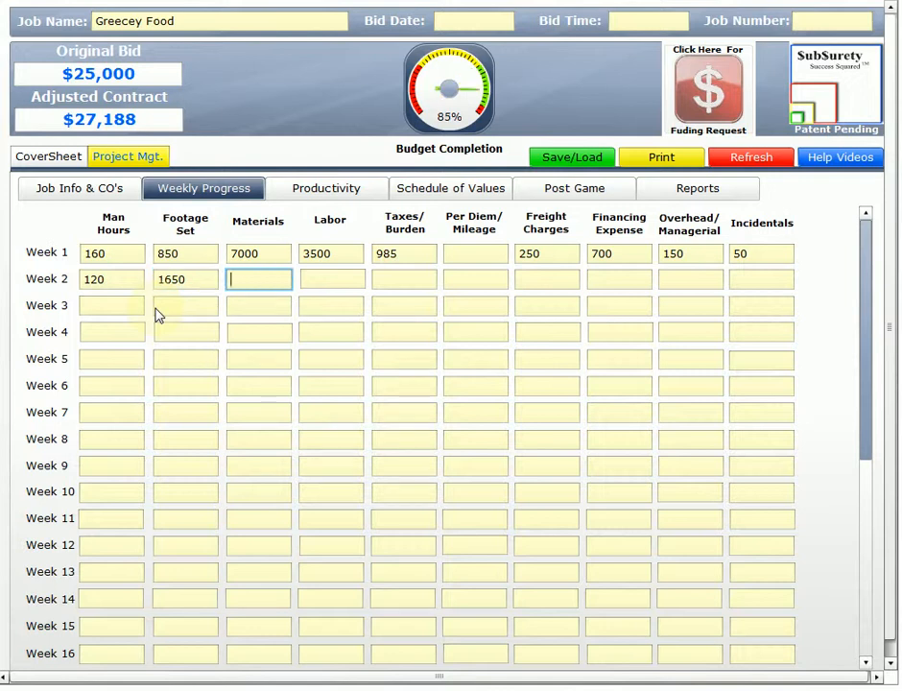
text(1000)
key(Tab)
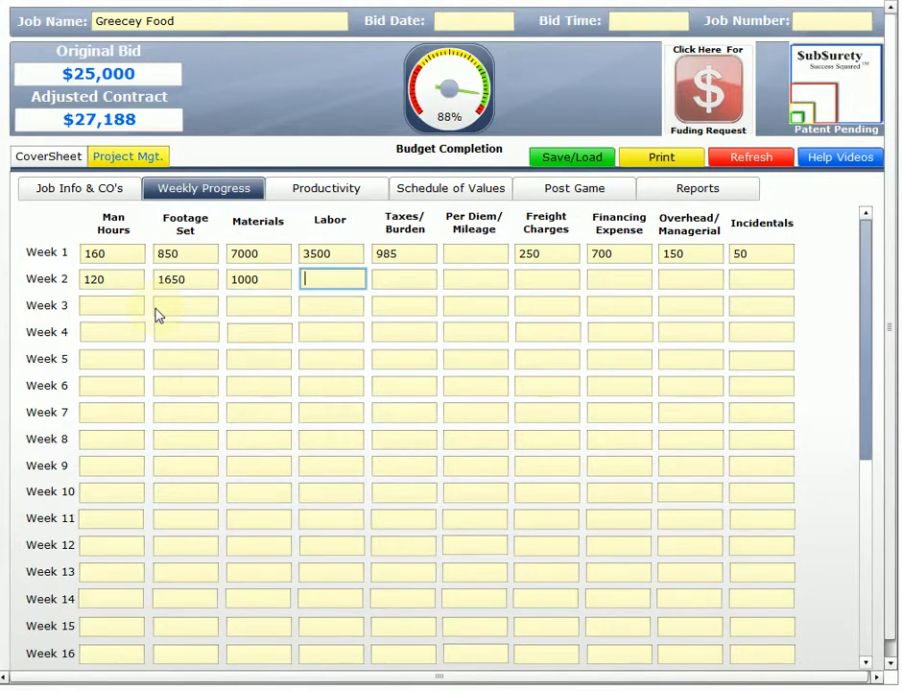
Fill in the remaining Week 2 costs: labor 2800, taxes/burden 350, overhead/managerial 150 and incidentals 50.
text(3)
key(BackSpace)
text(2800)
key(Tab)
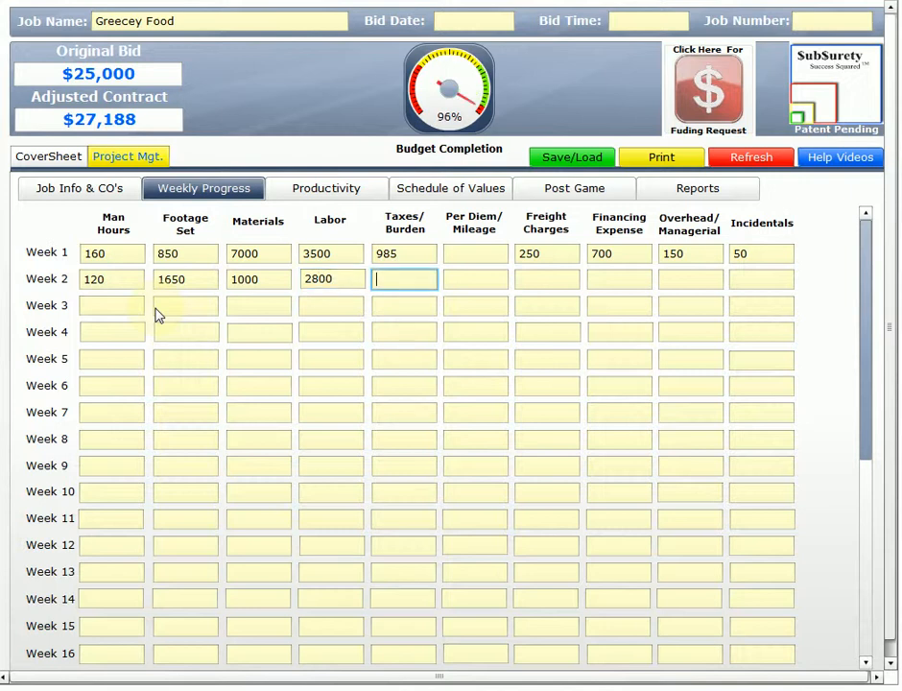
text(350)
key(Tab)
key(Tab)
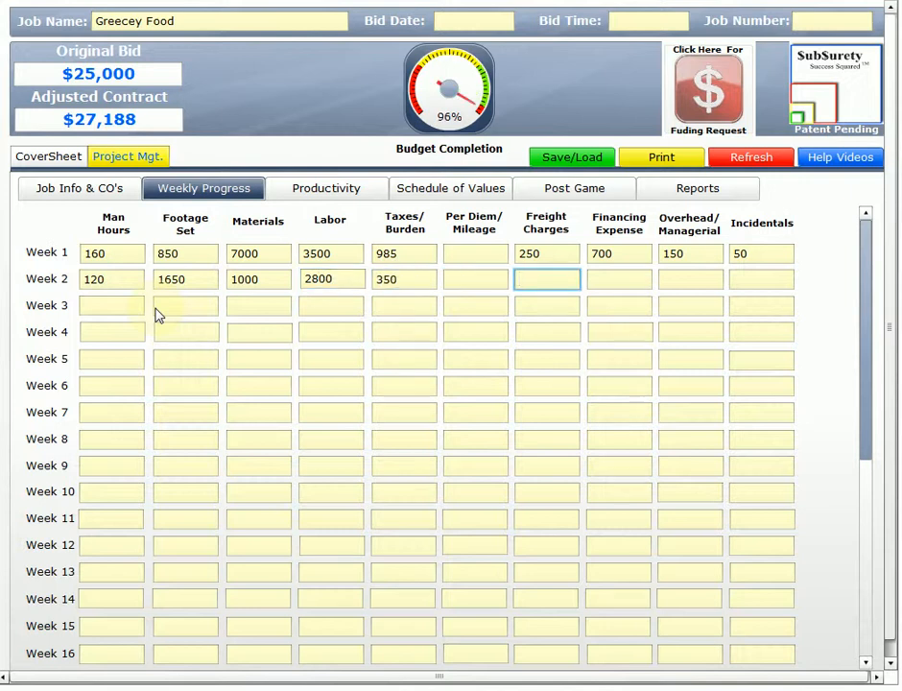
key(Tab)
key(Tab)
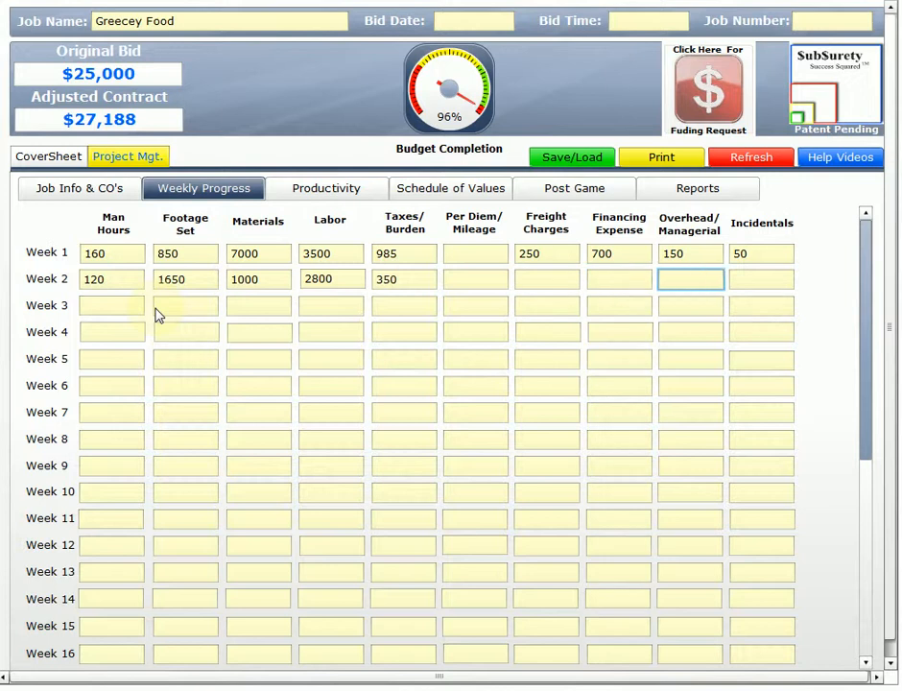
text(150)
key(Tab)
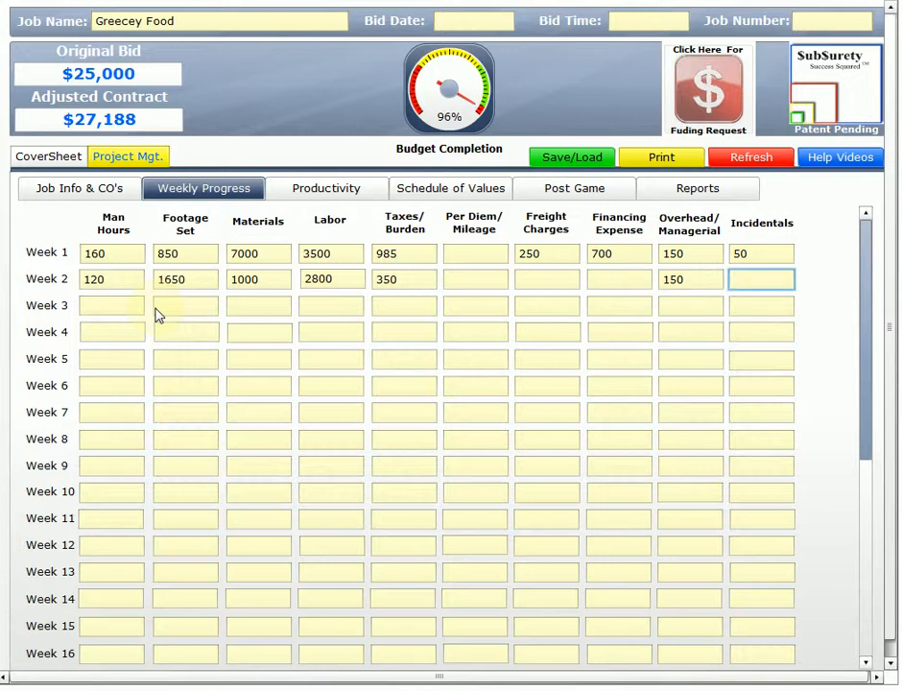
text(50)
key(Tab)
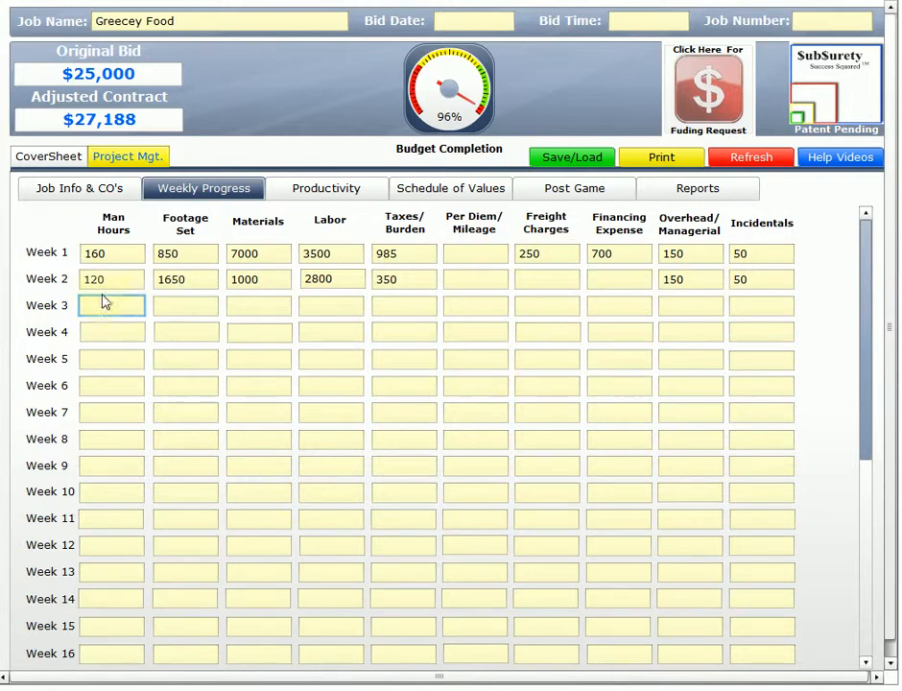
Review the updated budget spent percentages in the schedule of values and the job's productivity figures.
click(465, 197)
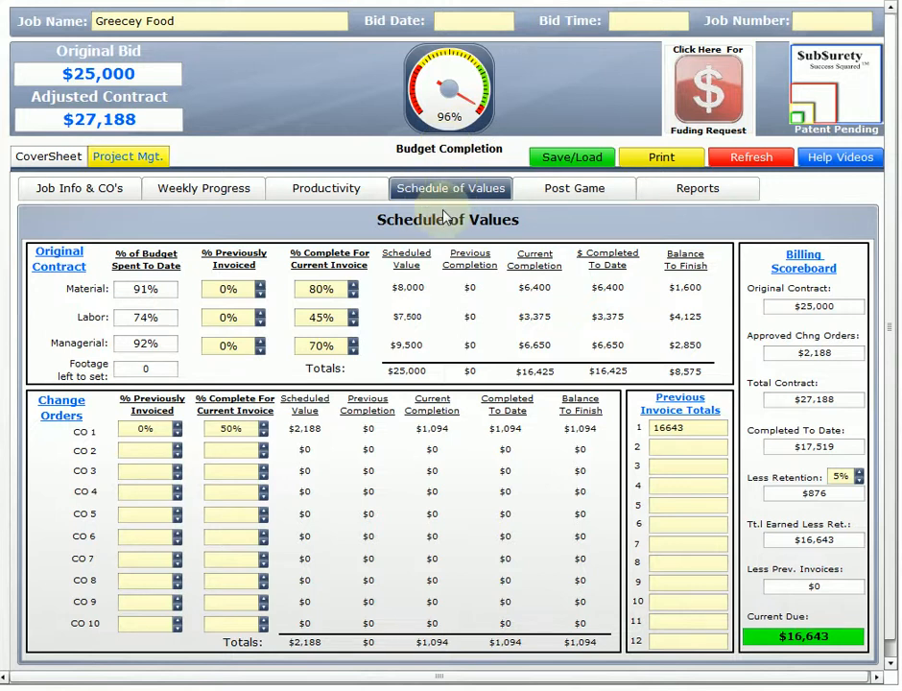
click(316, 192)
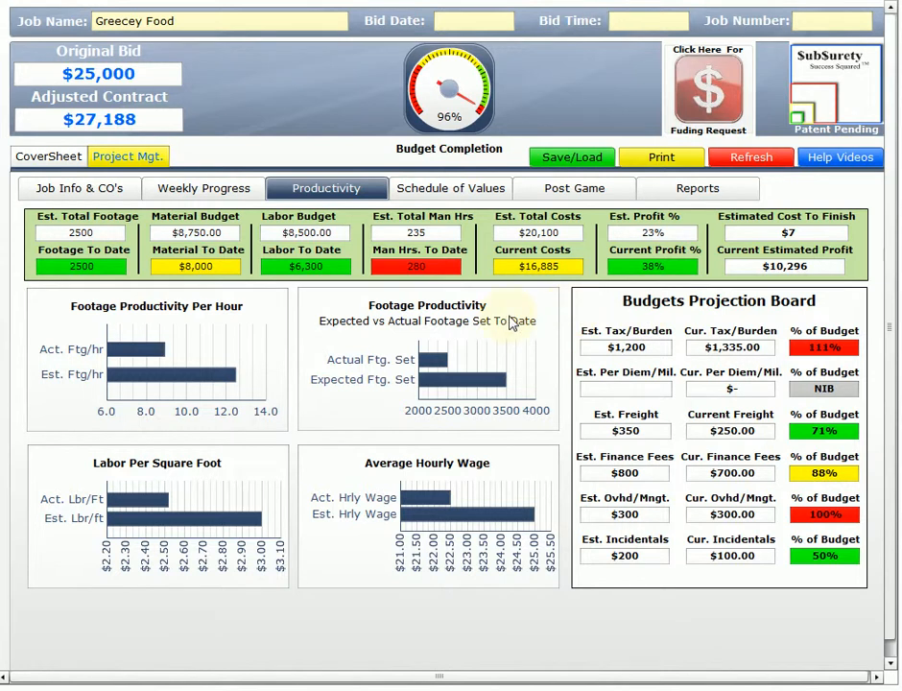
click(439, 197)
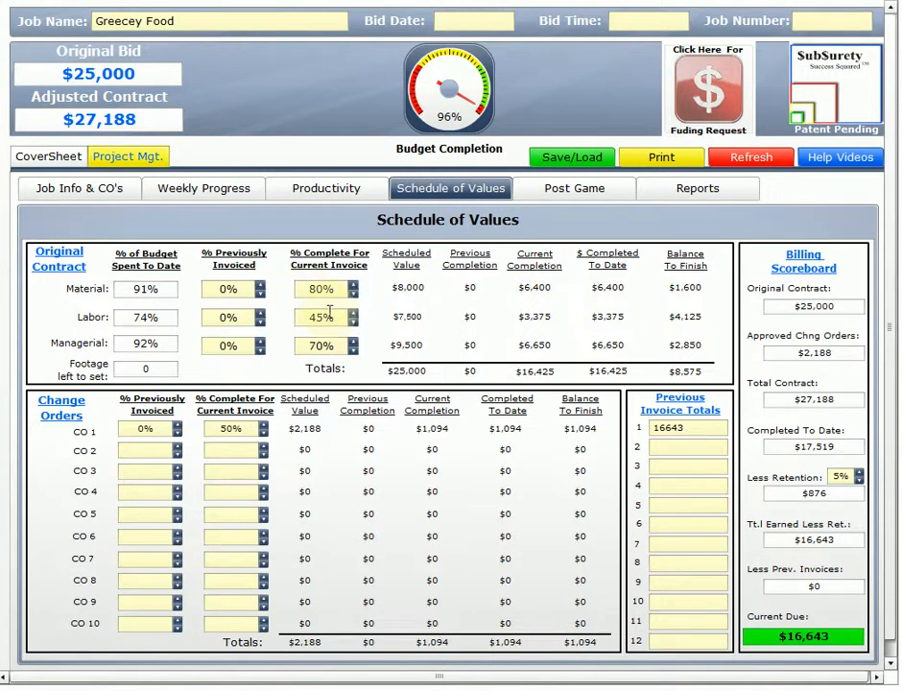
Set the previously invoiced percentages to 80% material, 45% labor, 70% managerial and 50% for change order 1.
click(229, 287)
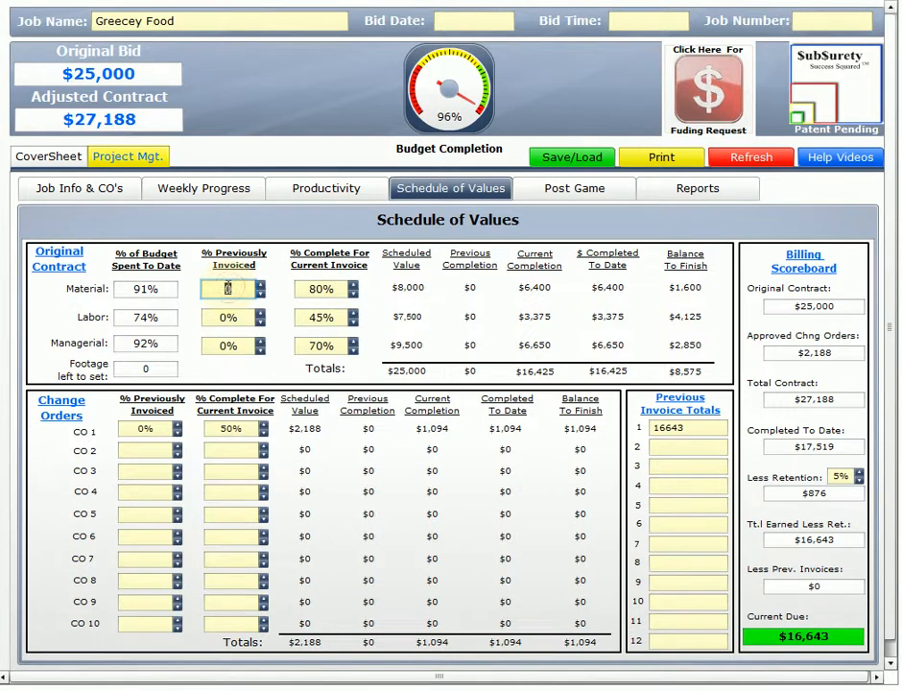
text(.80)
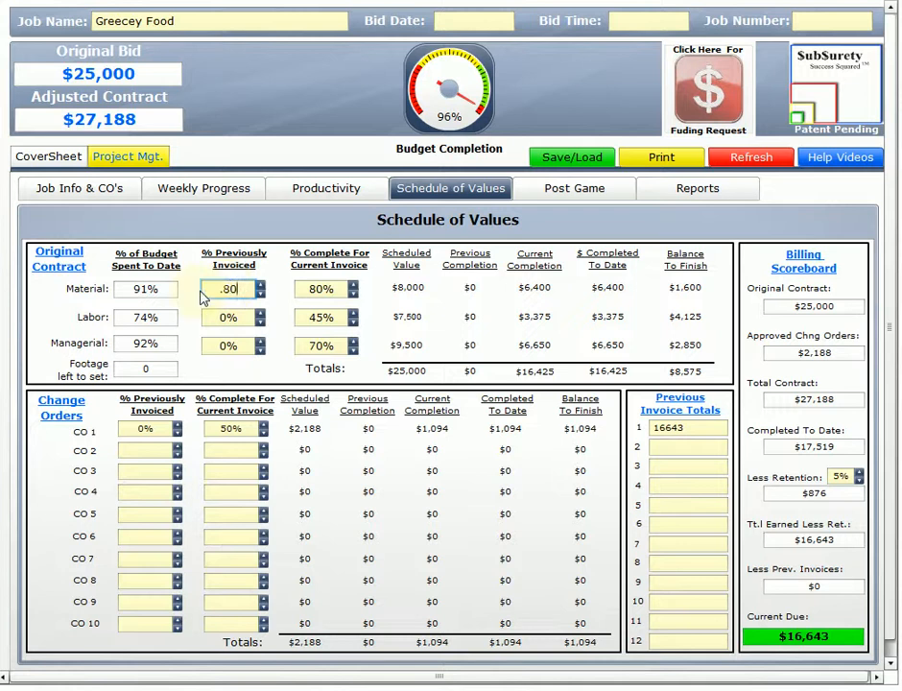
click(227, 316)
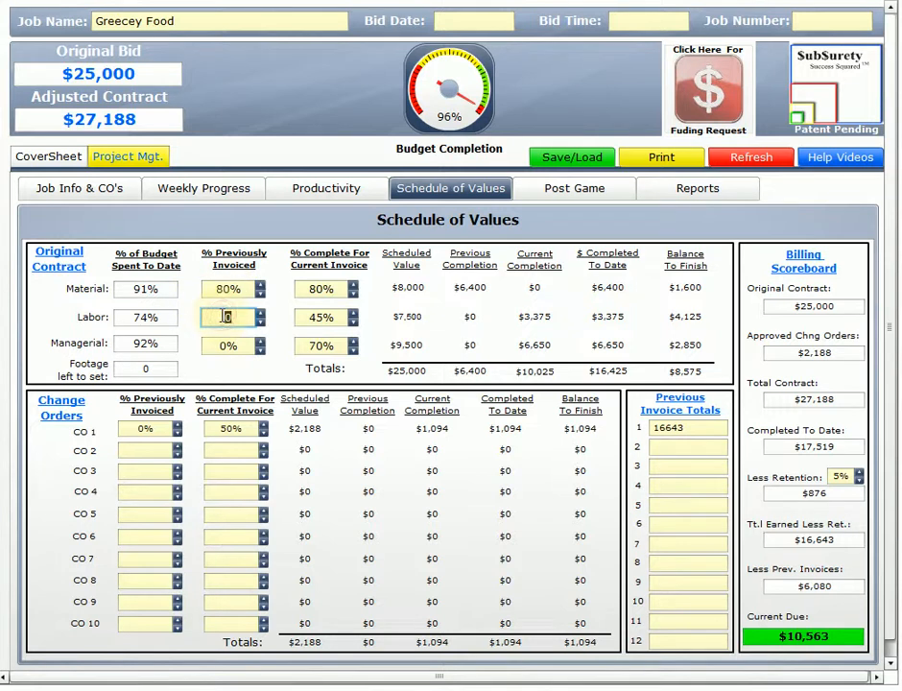
text(.45)
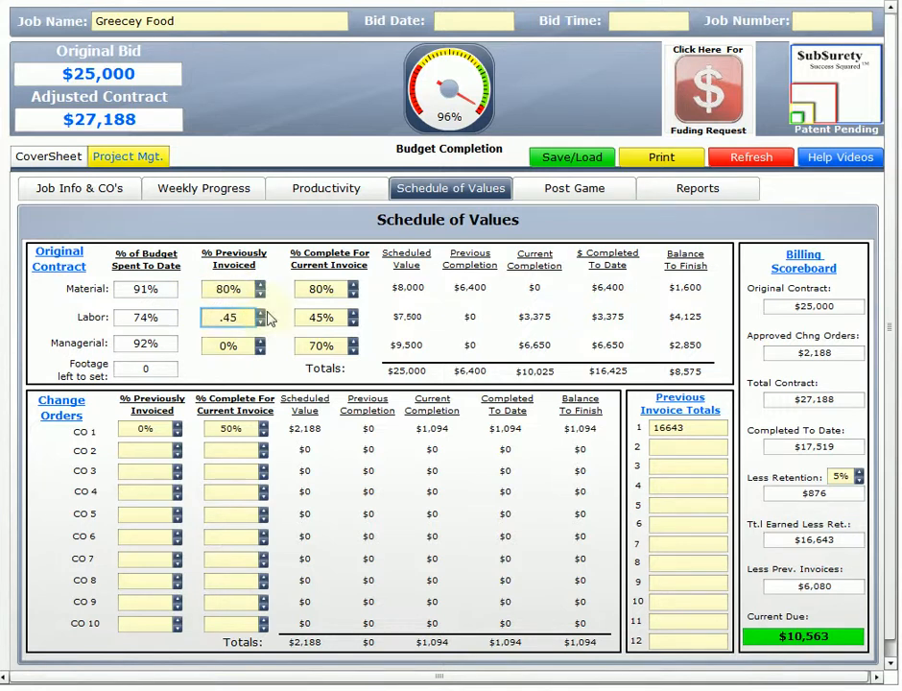
click(227, 345)
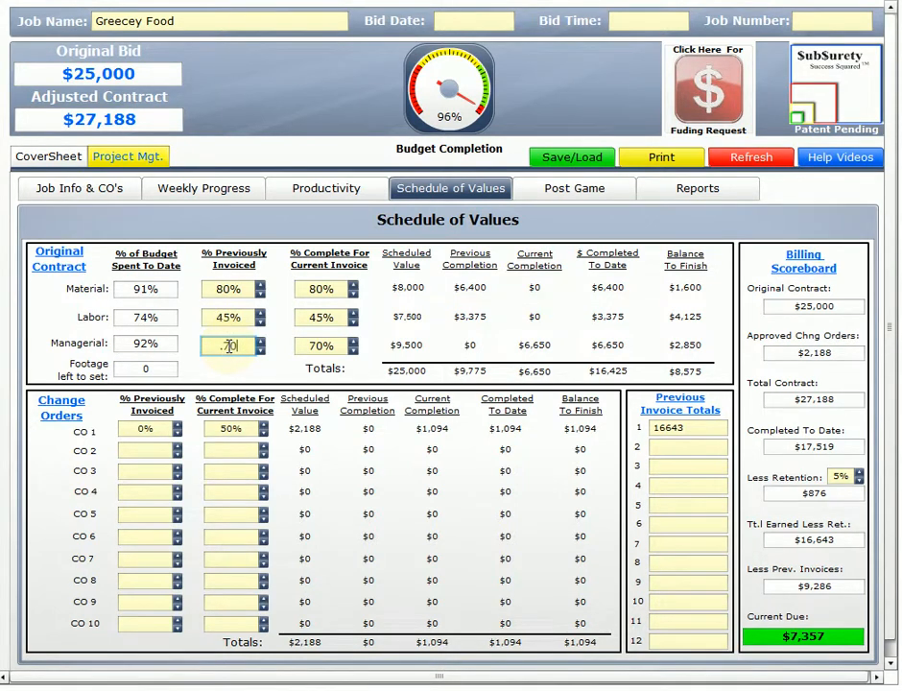
text(.70)
click(150, 428)
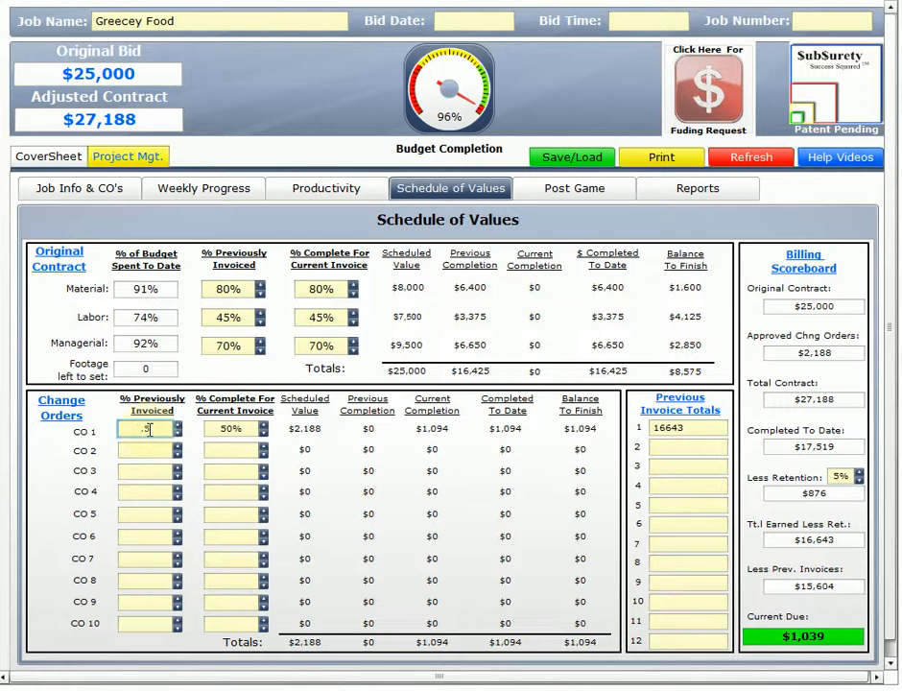
text(.5)
click(227, 448)
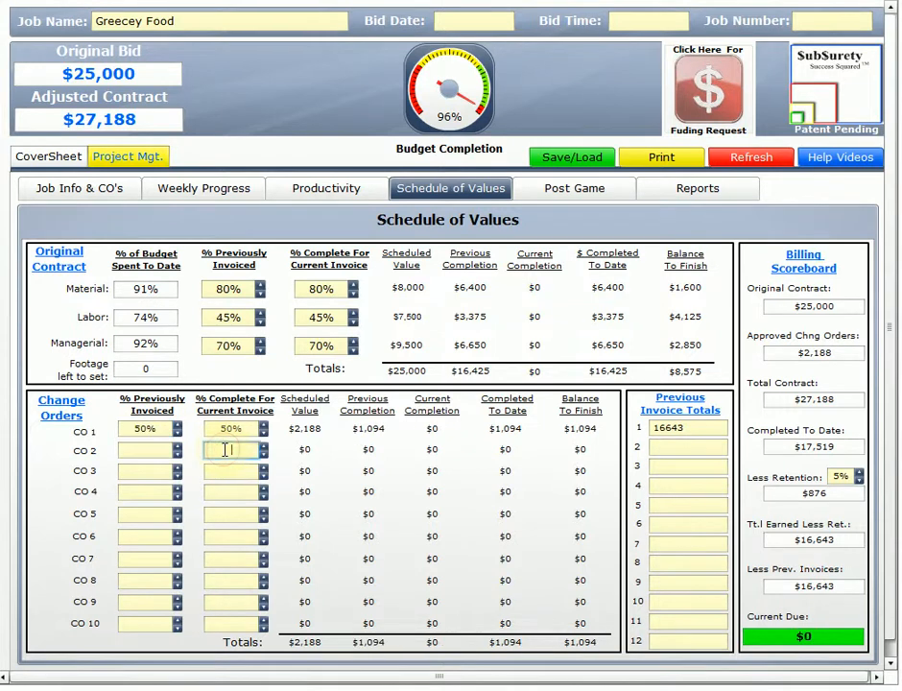
Set the current invoice completion to 100% for material, labor, managerial and change order 1.
click(340, 289)
double_click(339, 290)
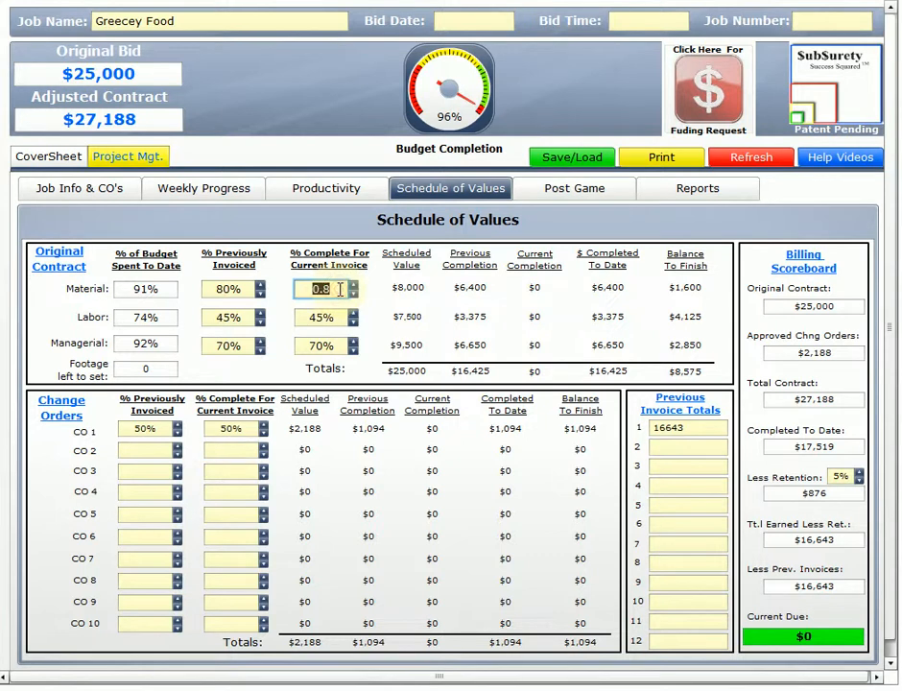
text(1)
double_click(323, 317)
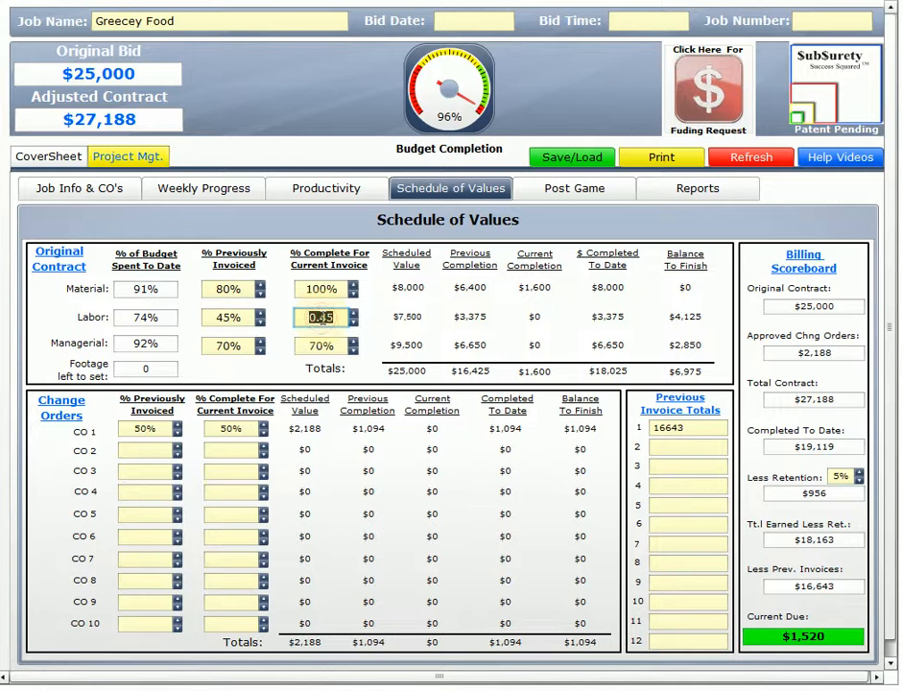
text(1)
double_click(314, 345)
text(1)
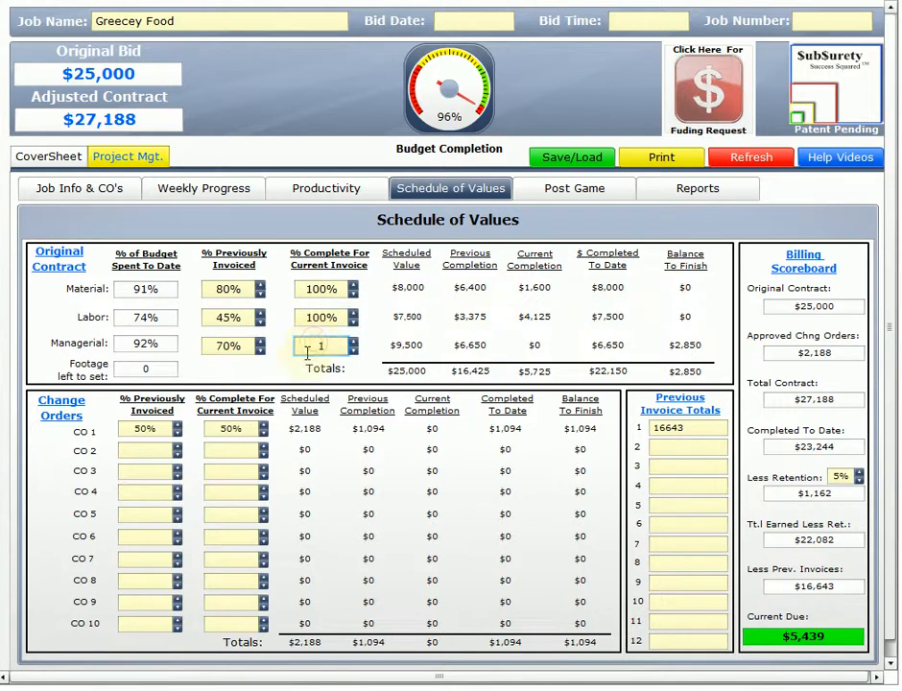
double_click(229, 426)
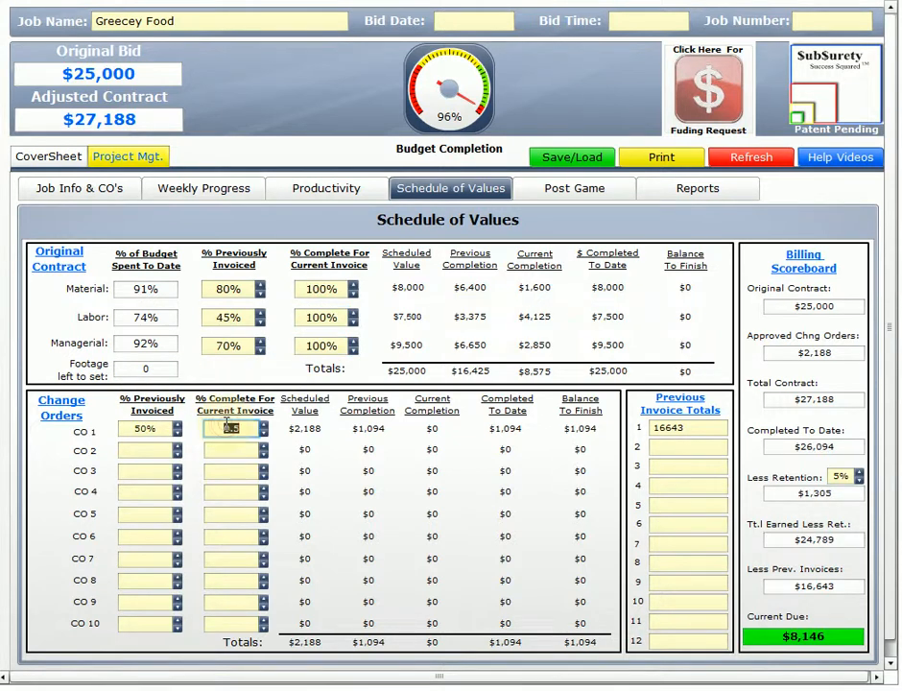
text(1)
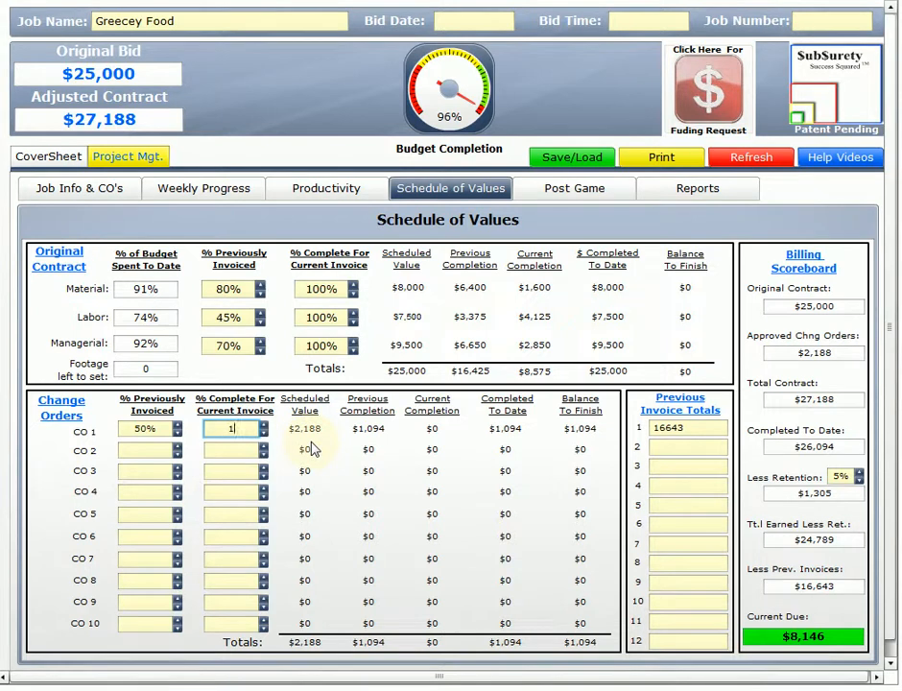
key(Tab)
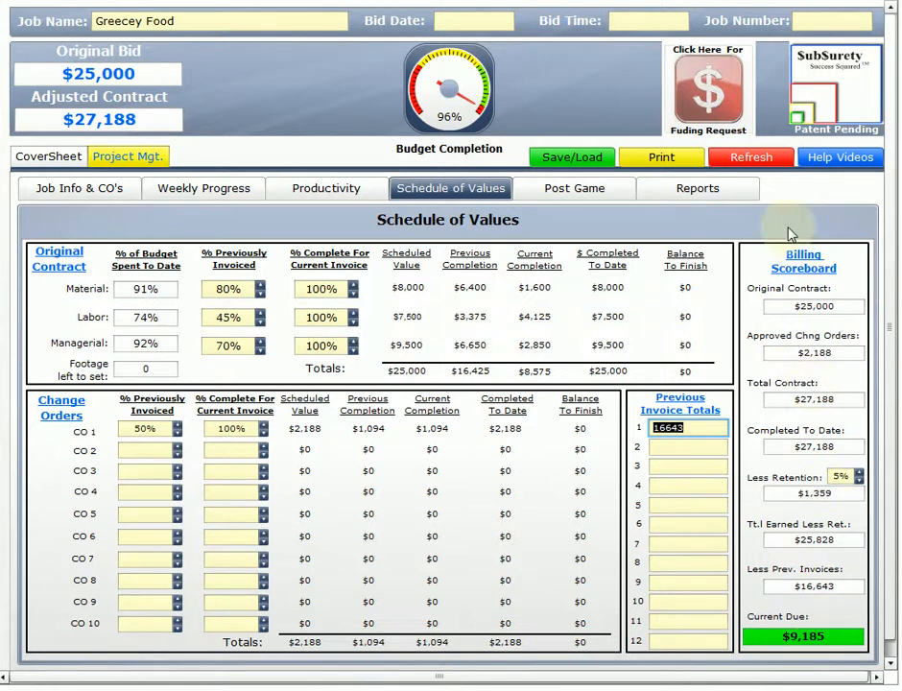
Load the job data and the SOV/Invoice form from the reports, and paste the data into cell A1 of the Upload Page.
click(701, 192)
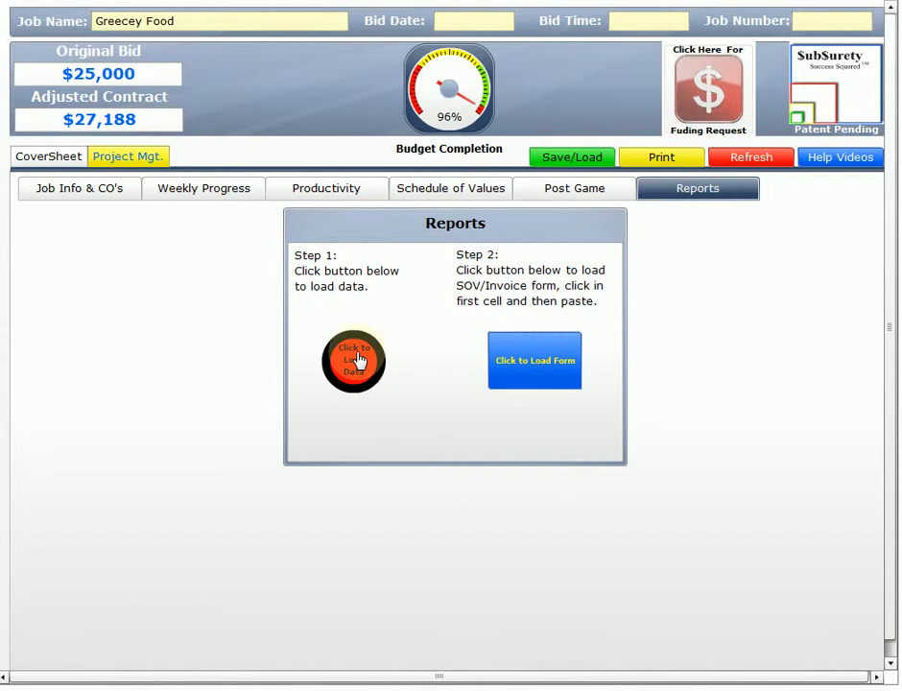
click(554, 373)
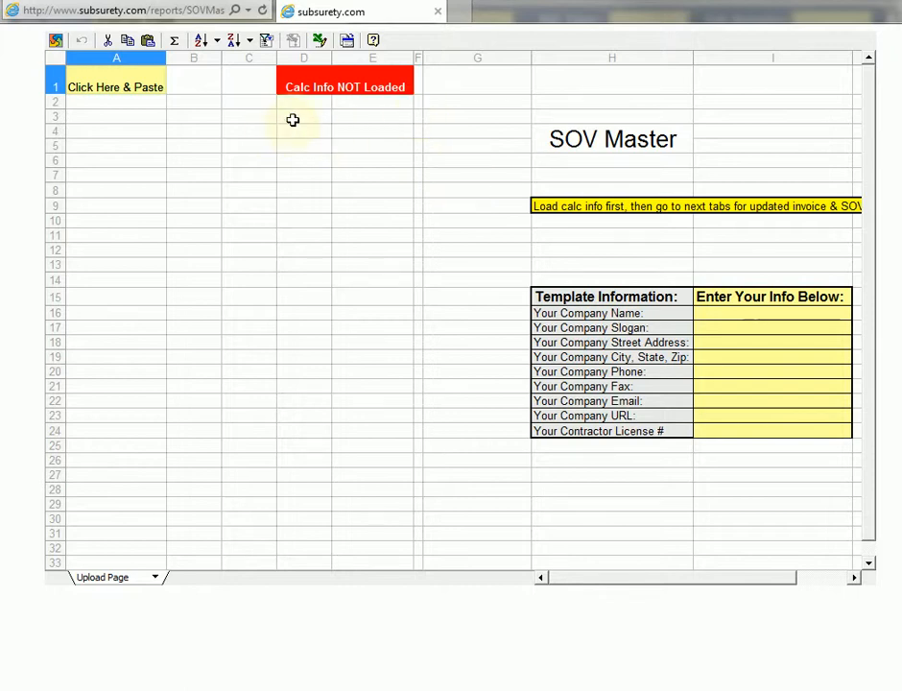
click(120, 84)
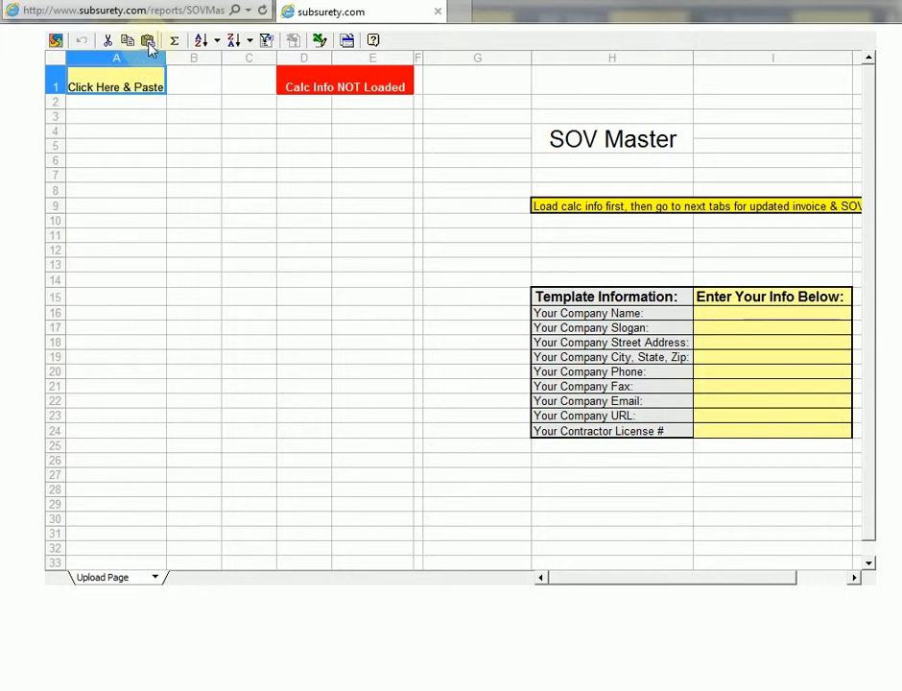
click(149, 42)
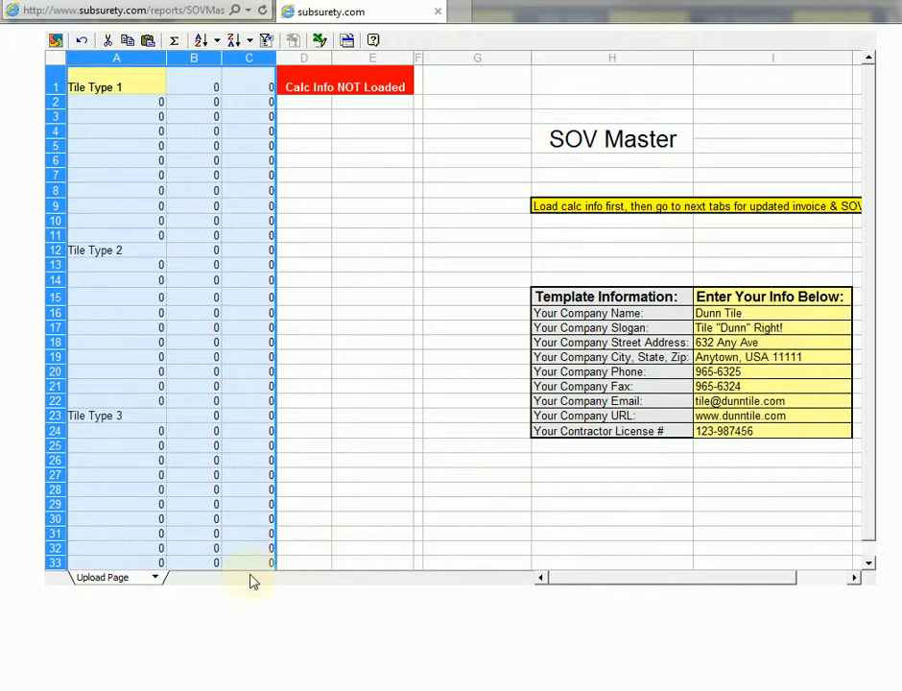
Review the Invoice sheet from the company header down to the current due amount.
click(155, 579)
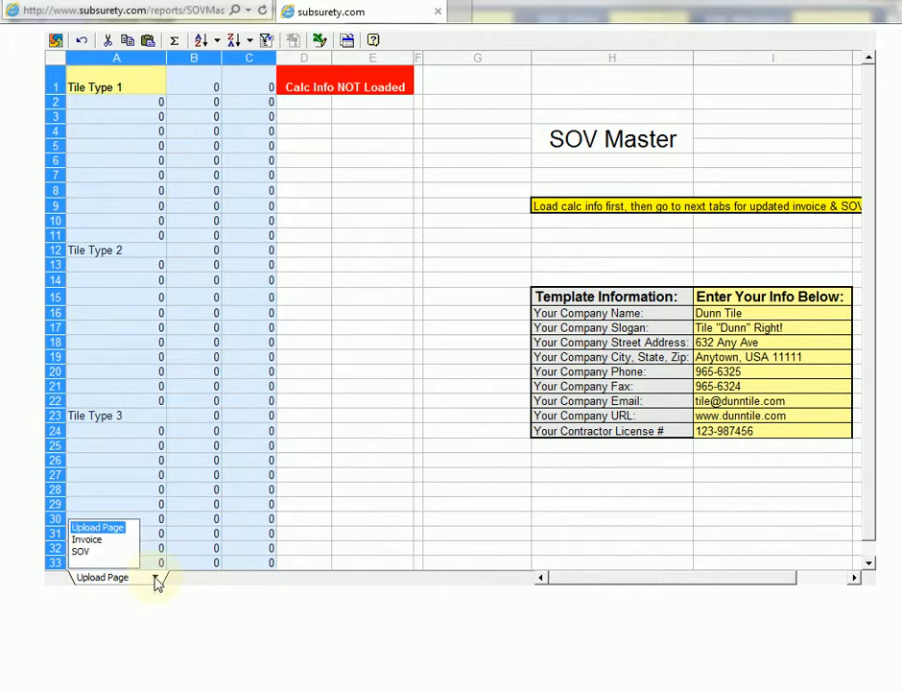
click(88, 539)
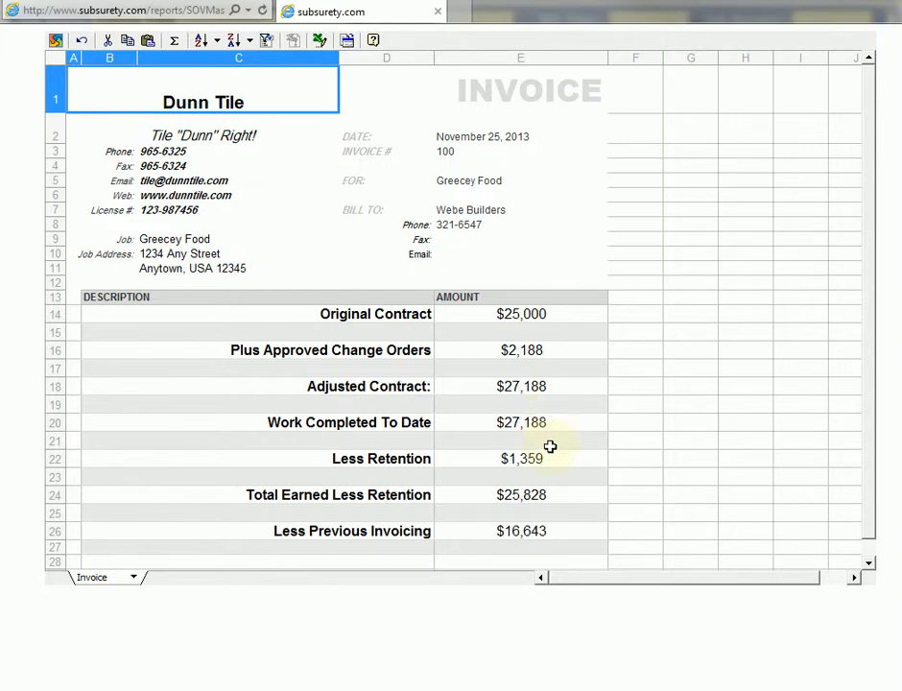
scroll(532, 492, down, 2)
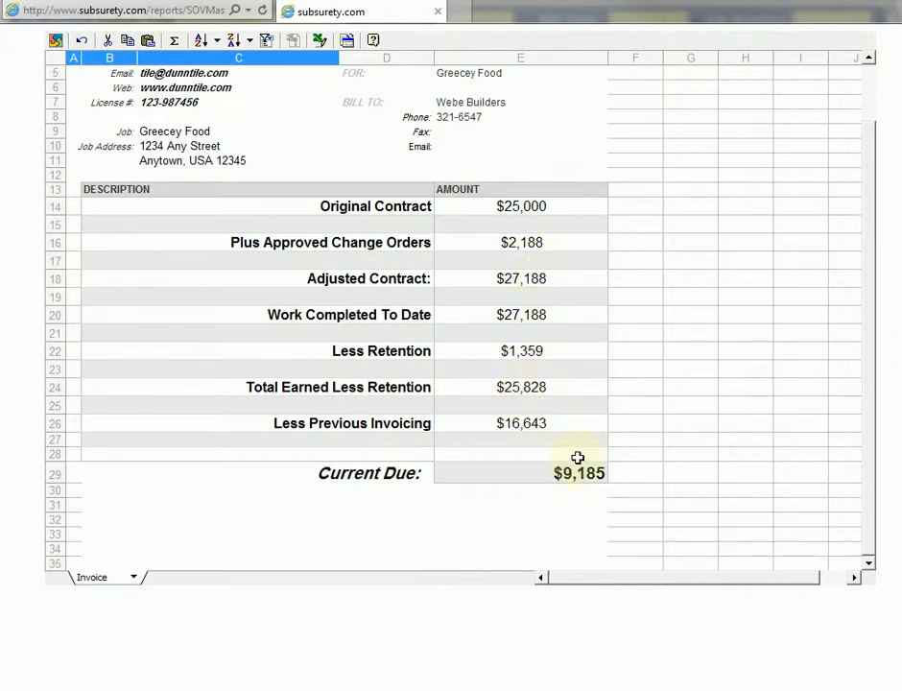
Open the SOV sheet and widen columns C, D, E, F and H to fit their headings and amounts.
click(135, 579)
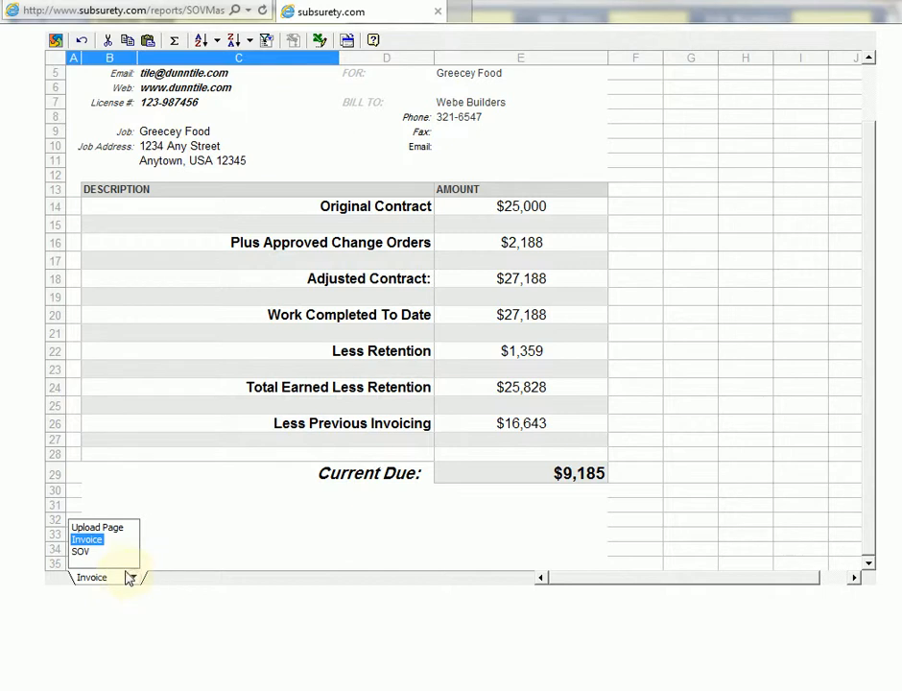
click(66, 550)
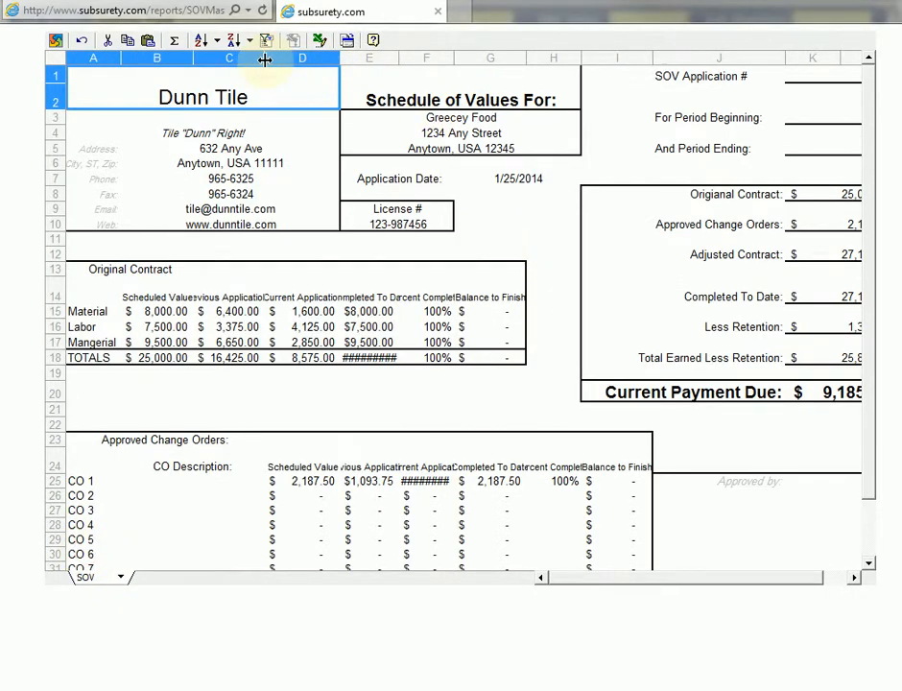
drag(265, 59, 288, 59)
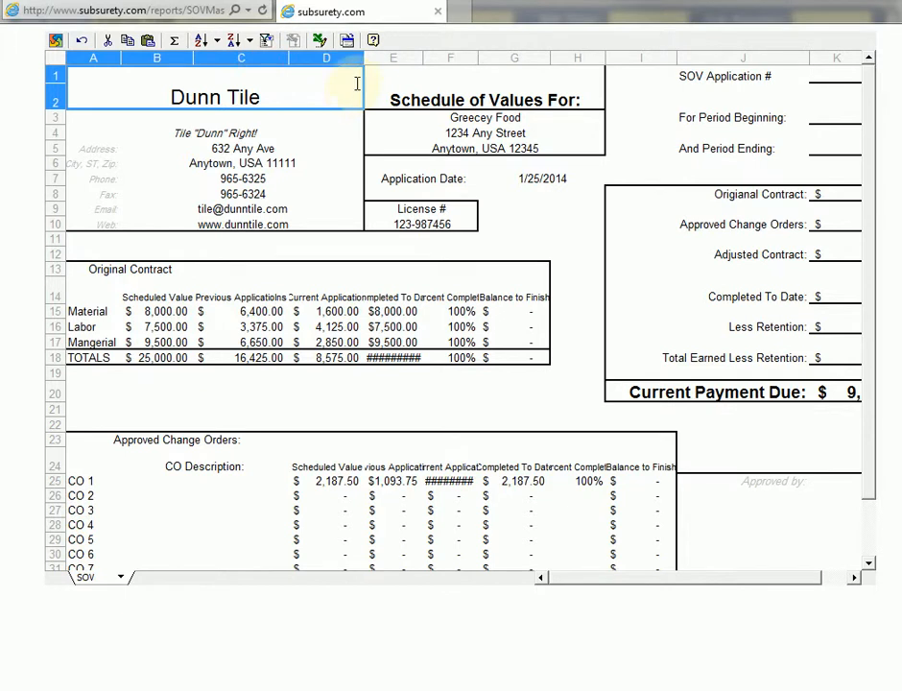
drag(363, 56, 370, 55)
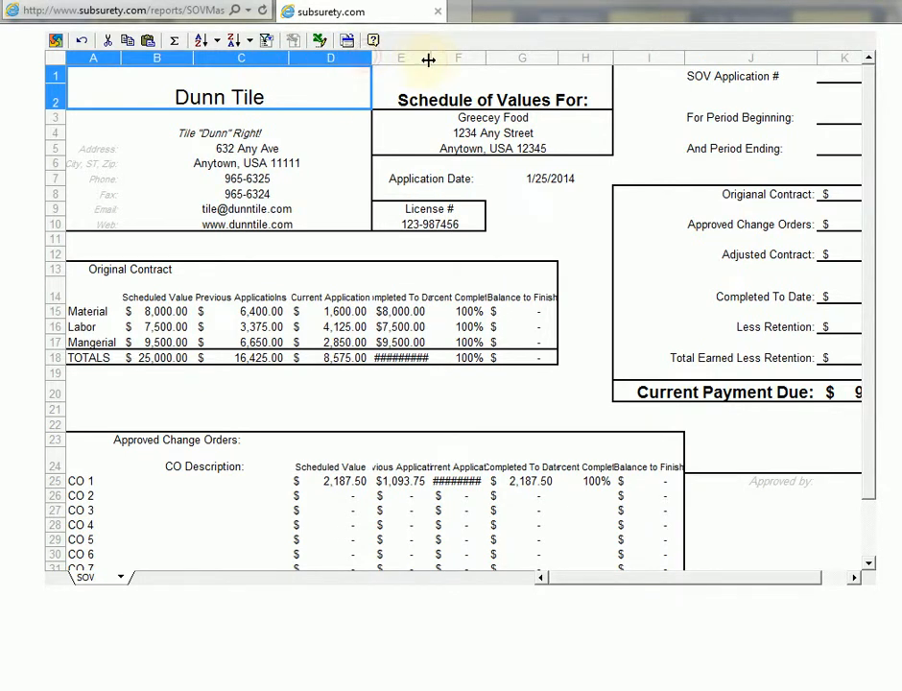
drag(431, 59, 465, 59)
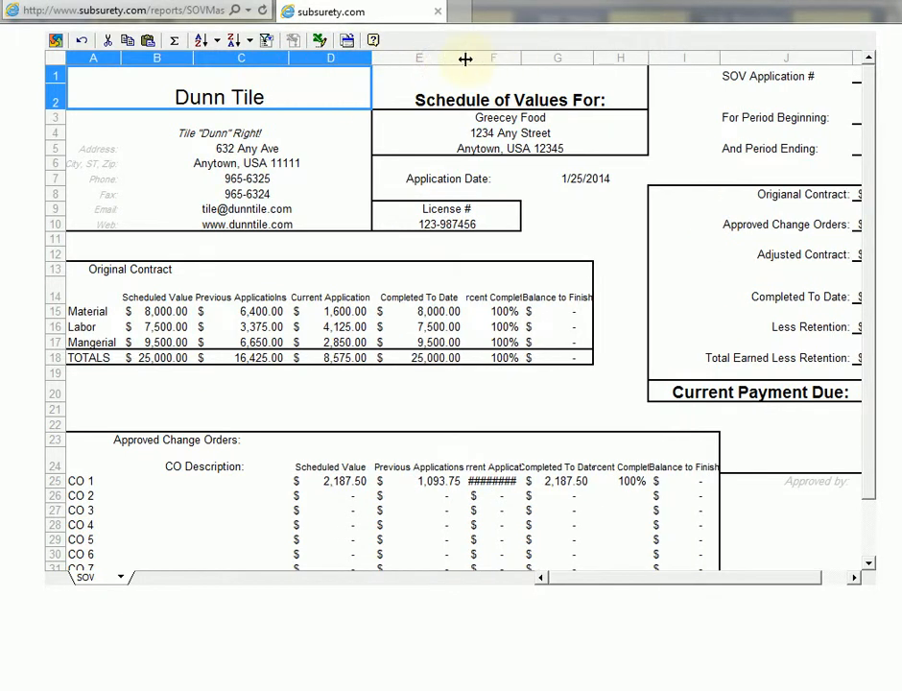
drag(521, 59, 549, 60)
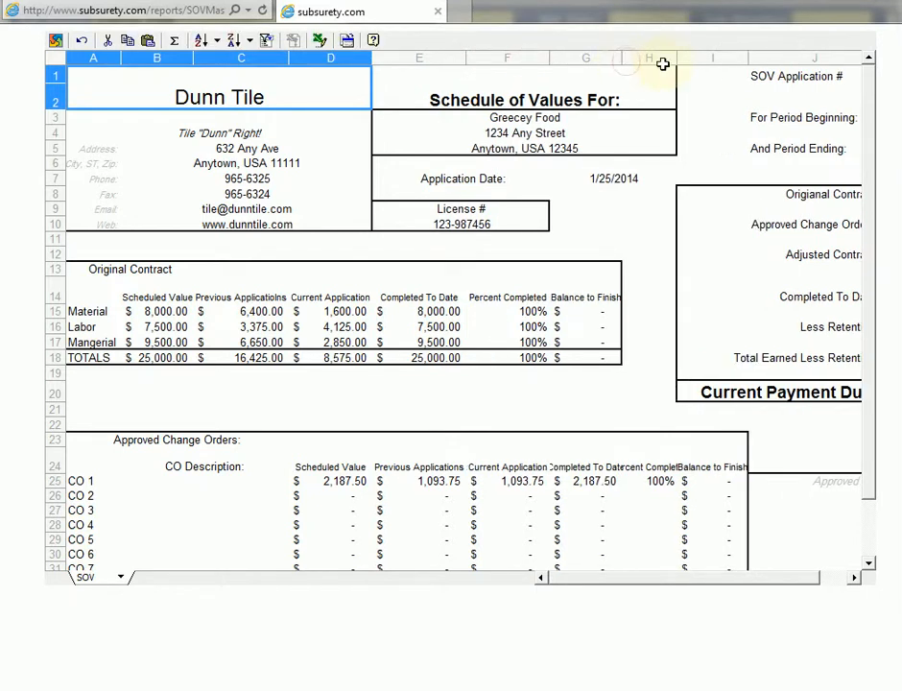
drag(676, 58, 702, 57)
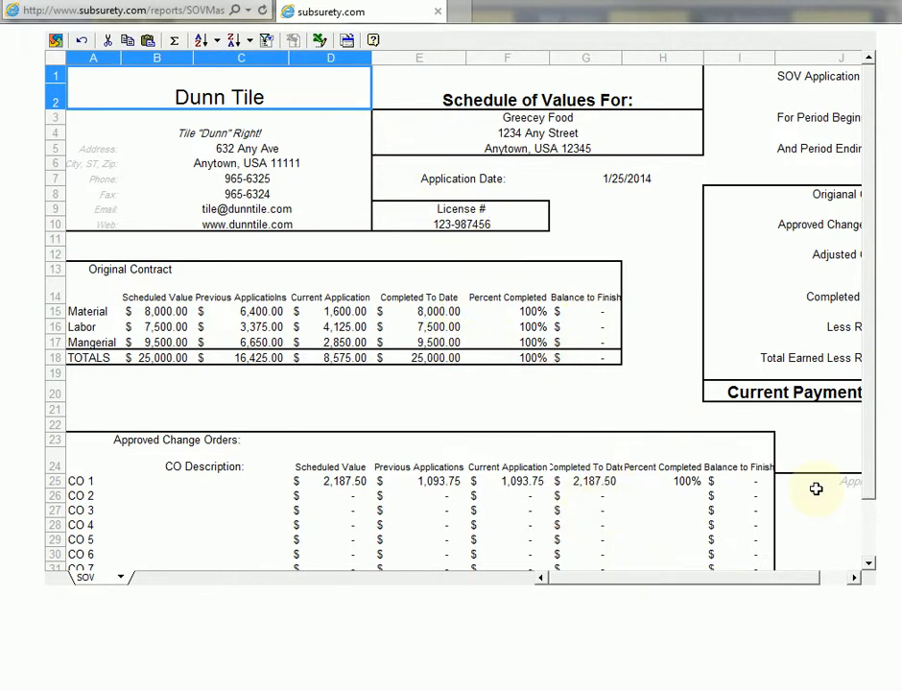
Examine the SOV sheet's contract summary and current payment due, then return to its first columns.
drag(794, 587, 804, 577)
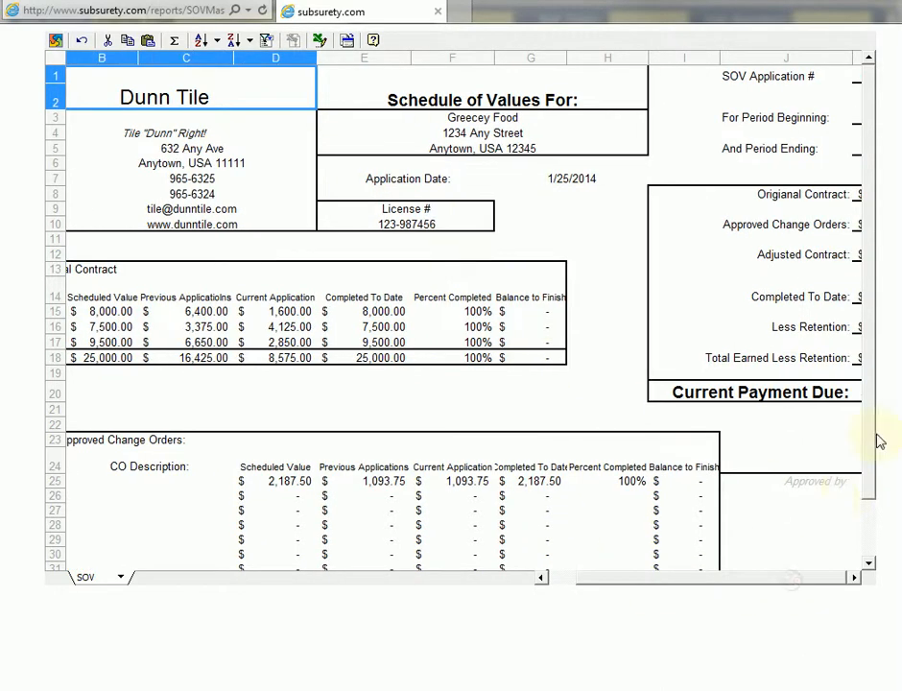
click(855, 578)
click(855, 578)
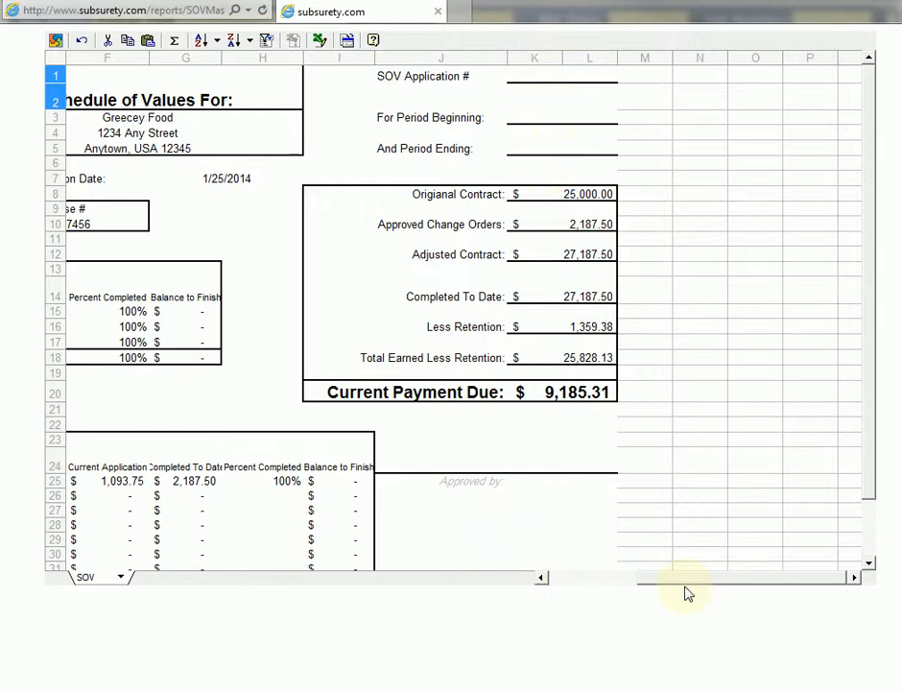
drag(699, 584, 595, 584)
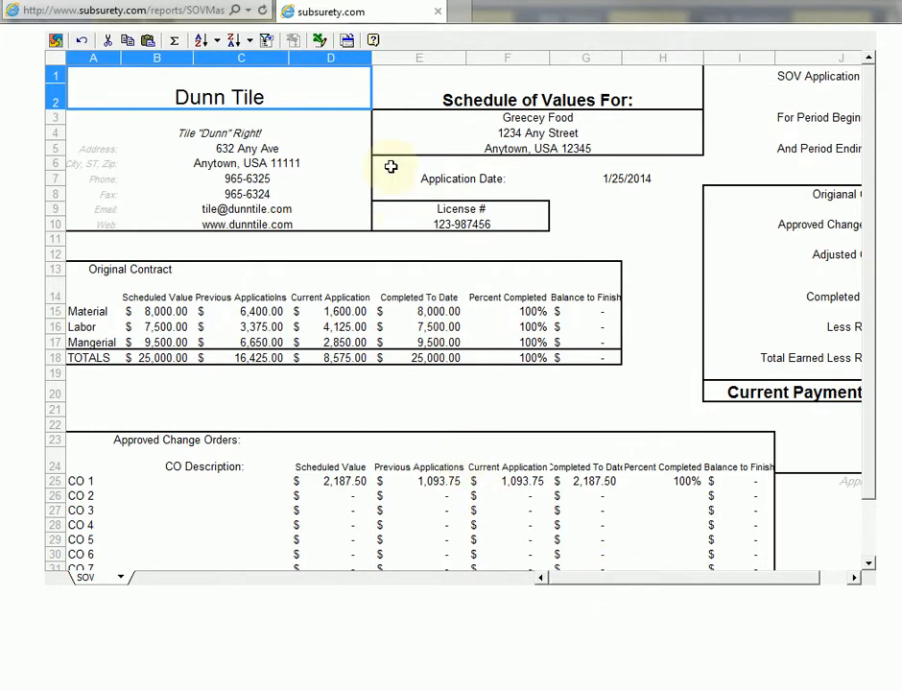
Export the SOV form to Excel, allow the program to open, and maximize the exported workbook.
click(321, 44)
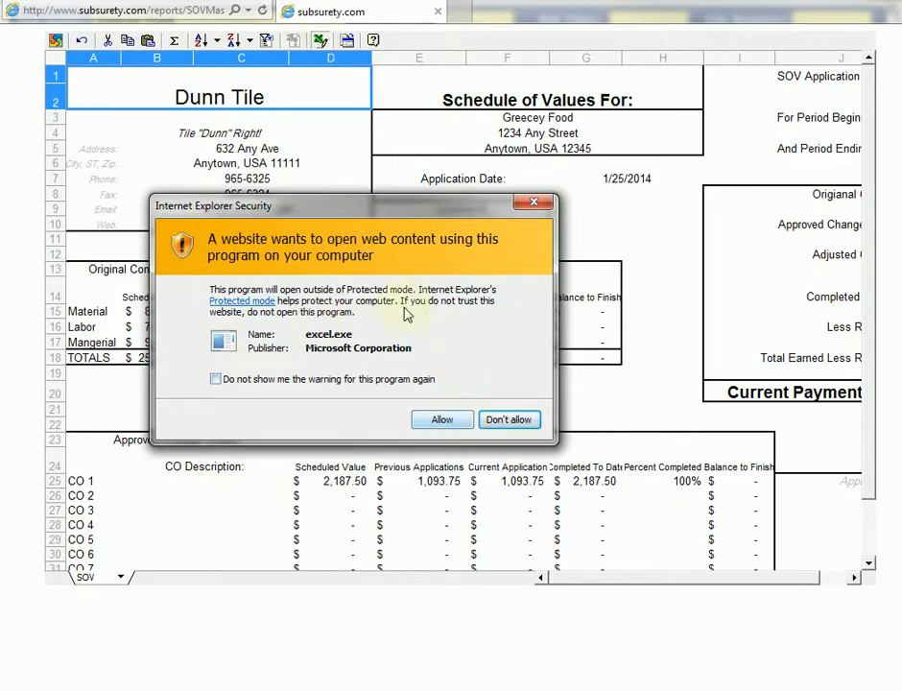
click(457, 422)
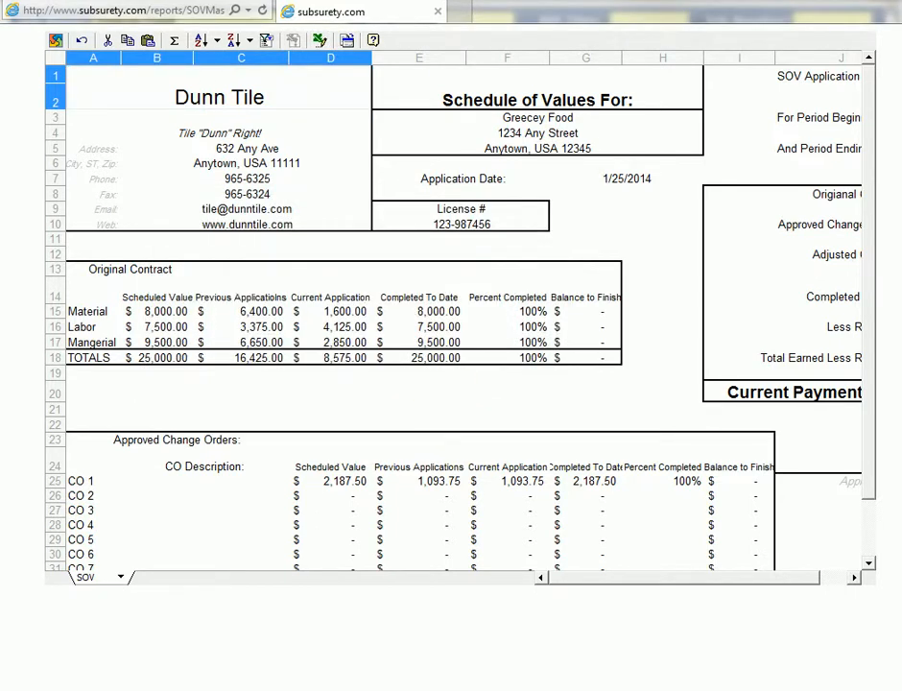
drag(0, 8, 728, 12)
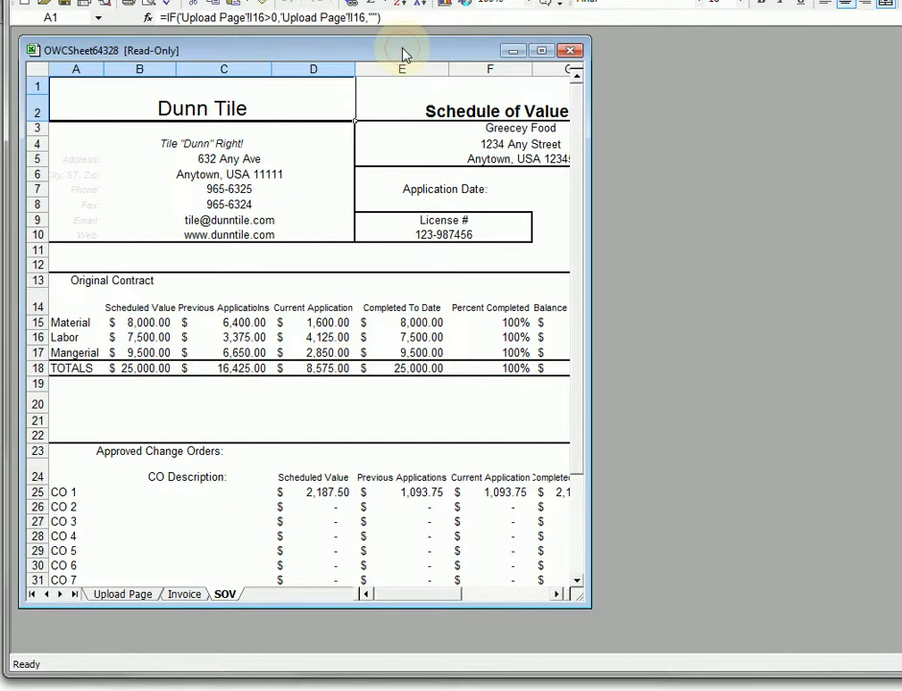
click(542, 50)
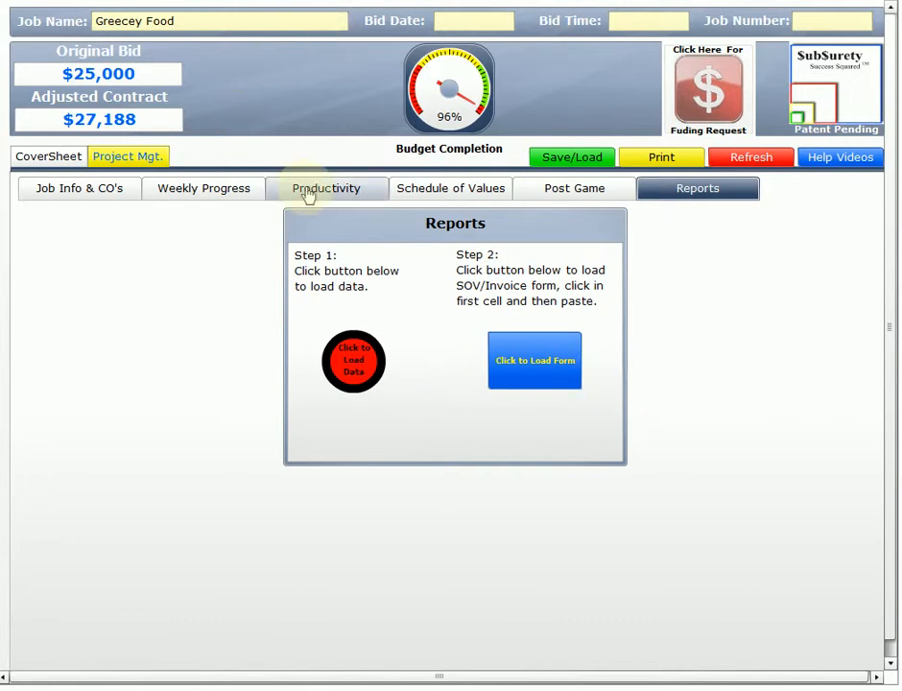
Return to the Greecey Food job's schedule of values.
click(452, 200)
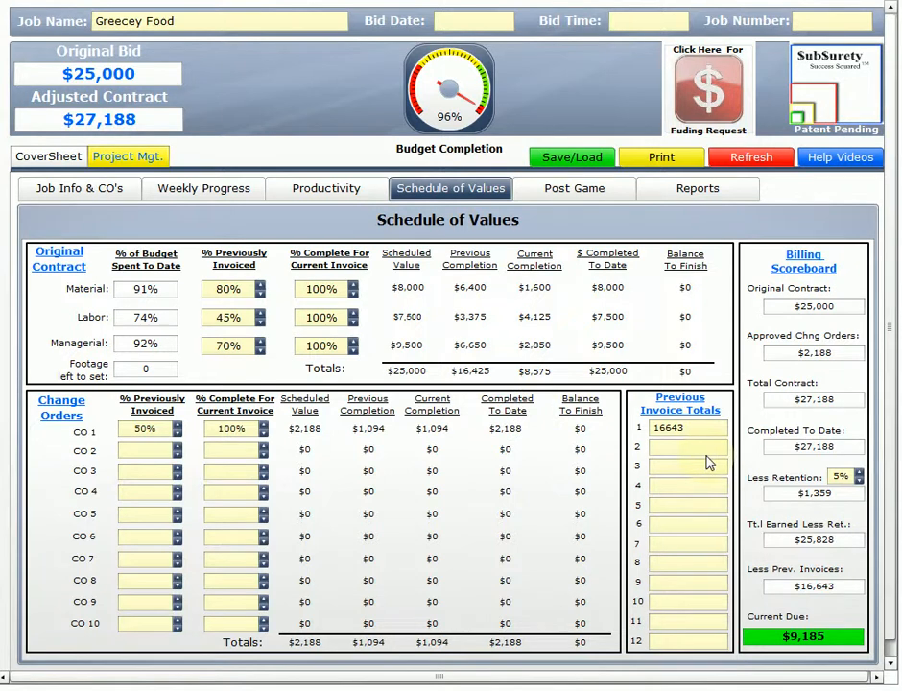